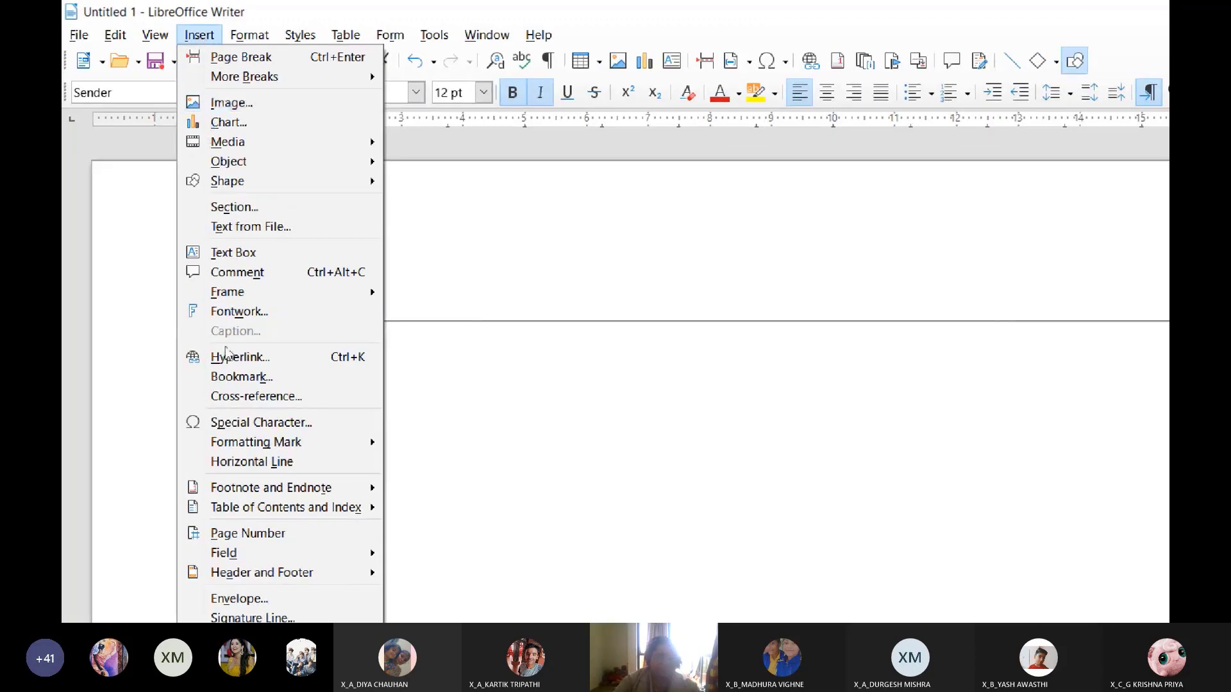
# Insert a text placeholder field reading "ENTER DATE" after the "DATE :" label in the header.
pyautogui.moveTo(267, 314)
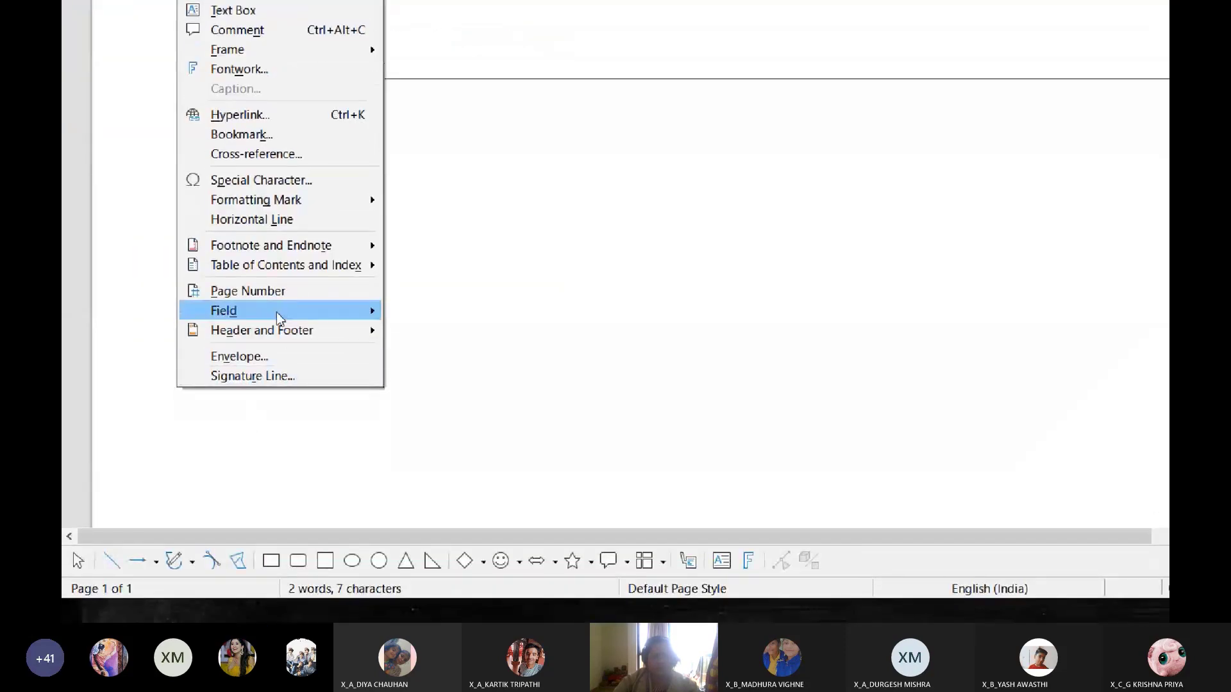
pyautogui.moveTo(275, 552)
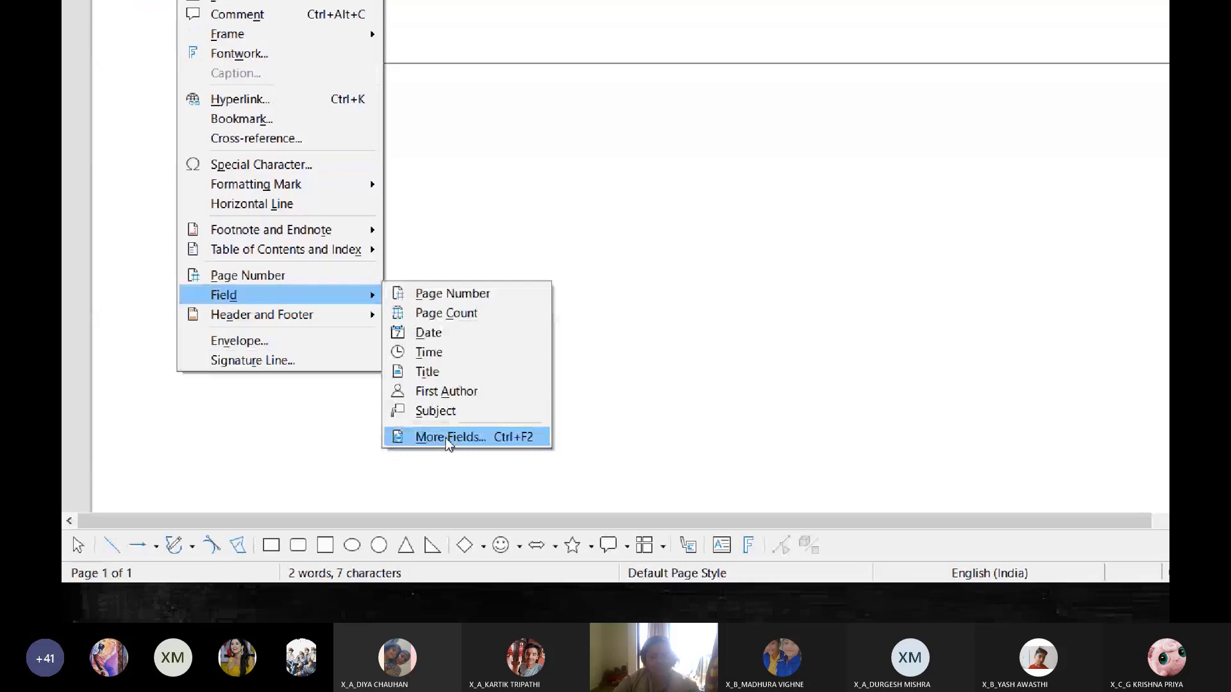
pyautogui.click(445, 437)
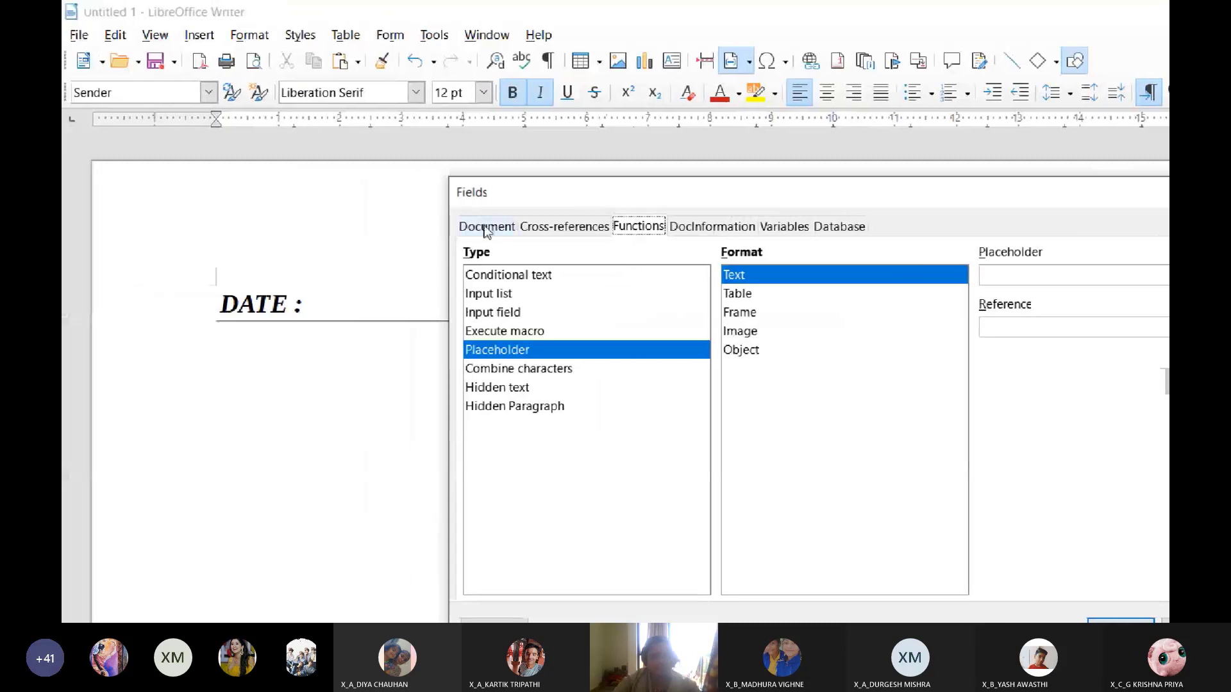
pyautogui.click(485, 227)
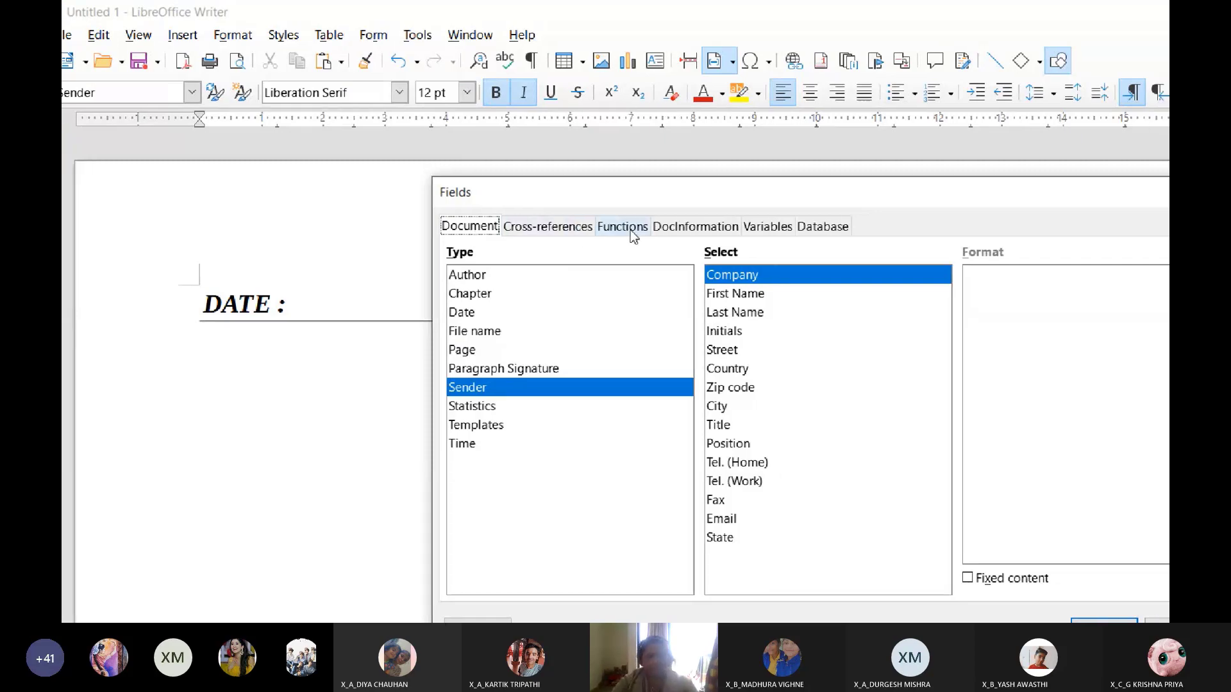
pyautogui.click(644, 228)
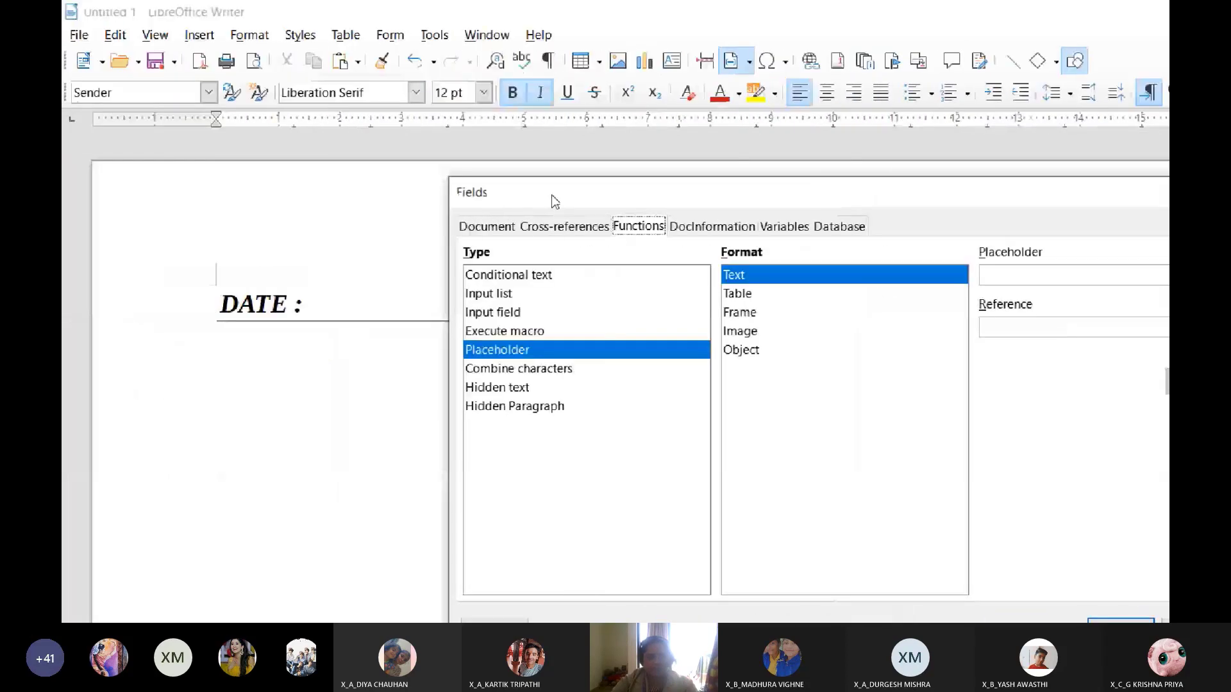
pyautogui.moveTo(558, 200); pyautogui.dragTo(568, 191)
pyautogui.click(1006, 265)
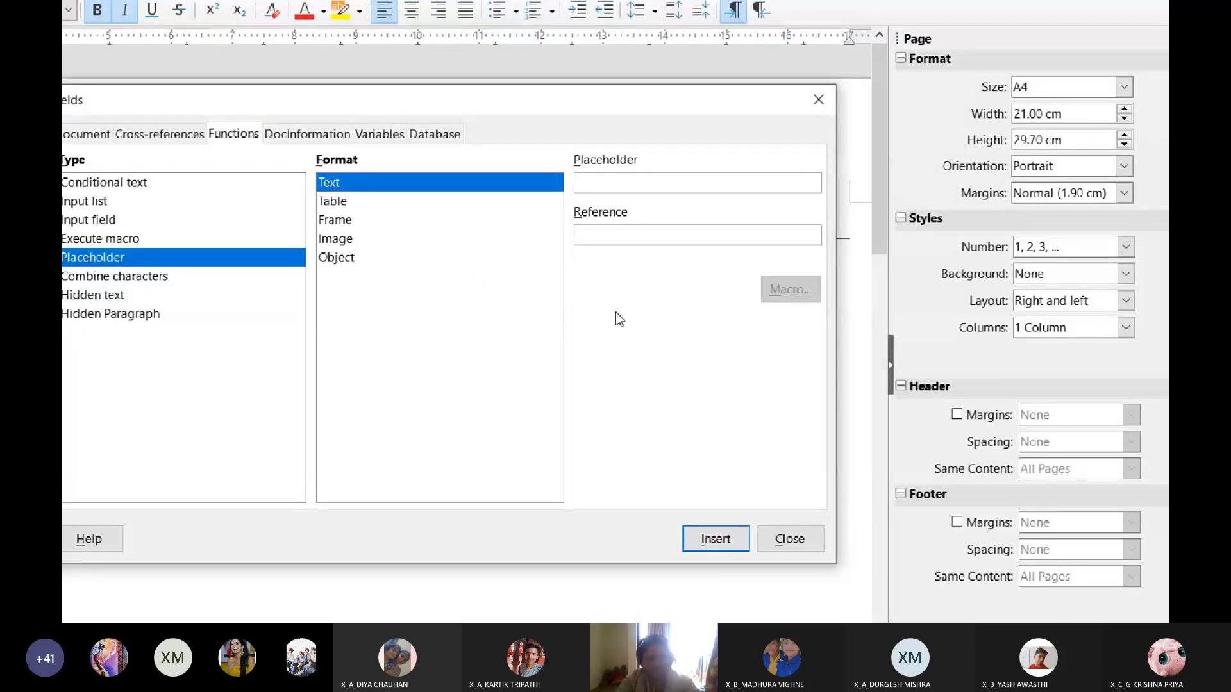
pyautogui.write('ENTER DA')
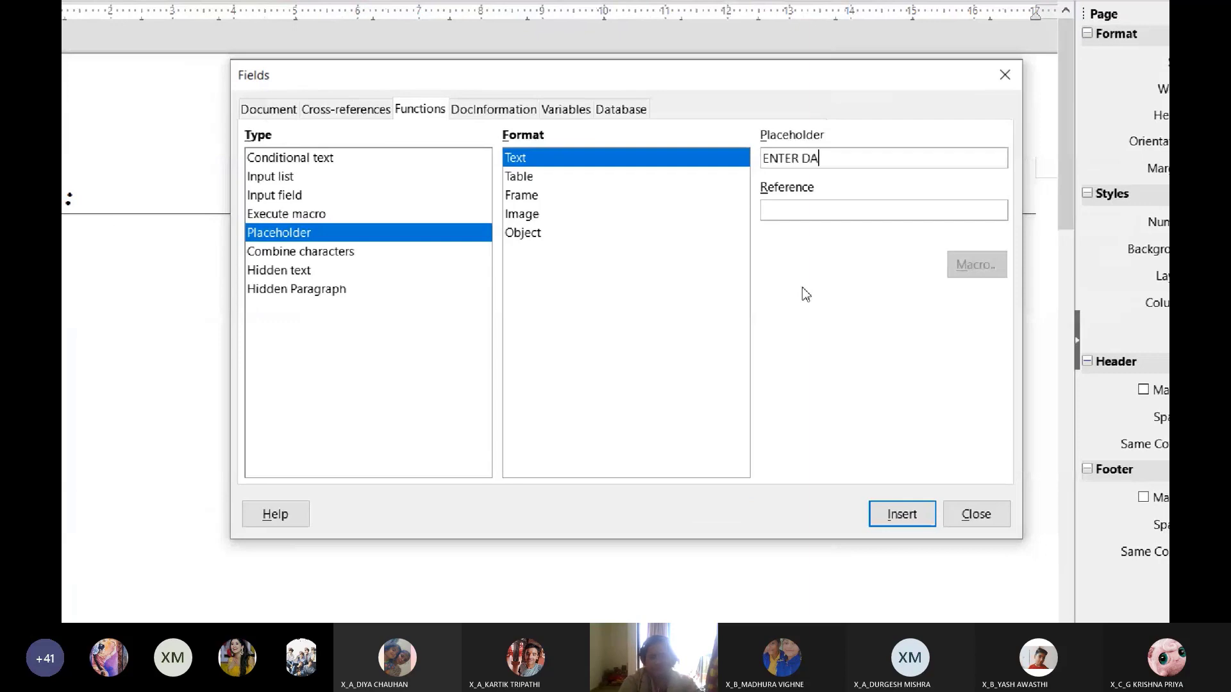
pyautogui.write('TE')
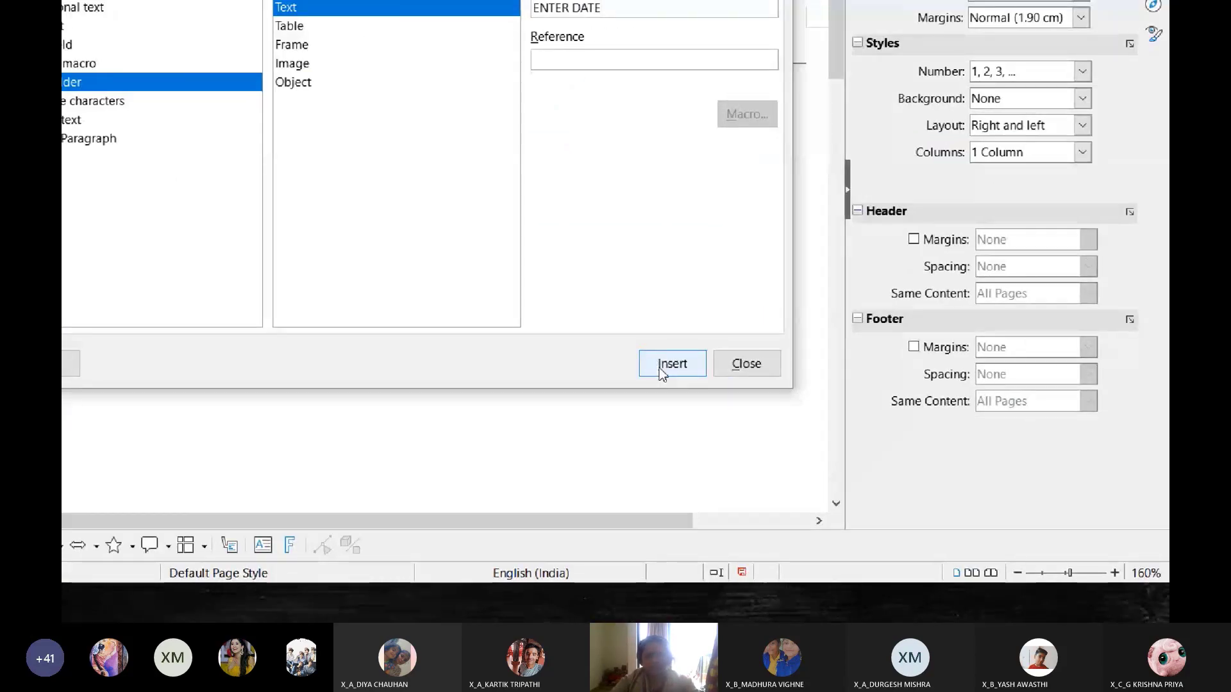
pyautogui.click(663, 365)
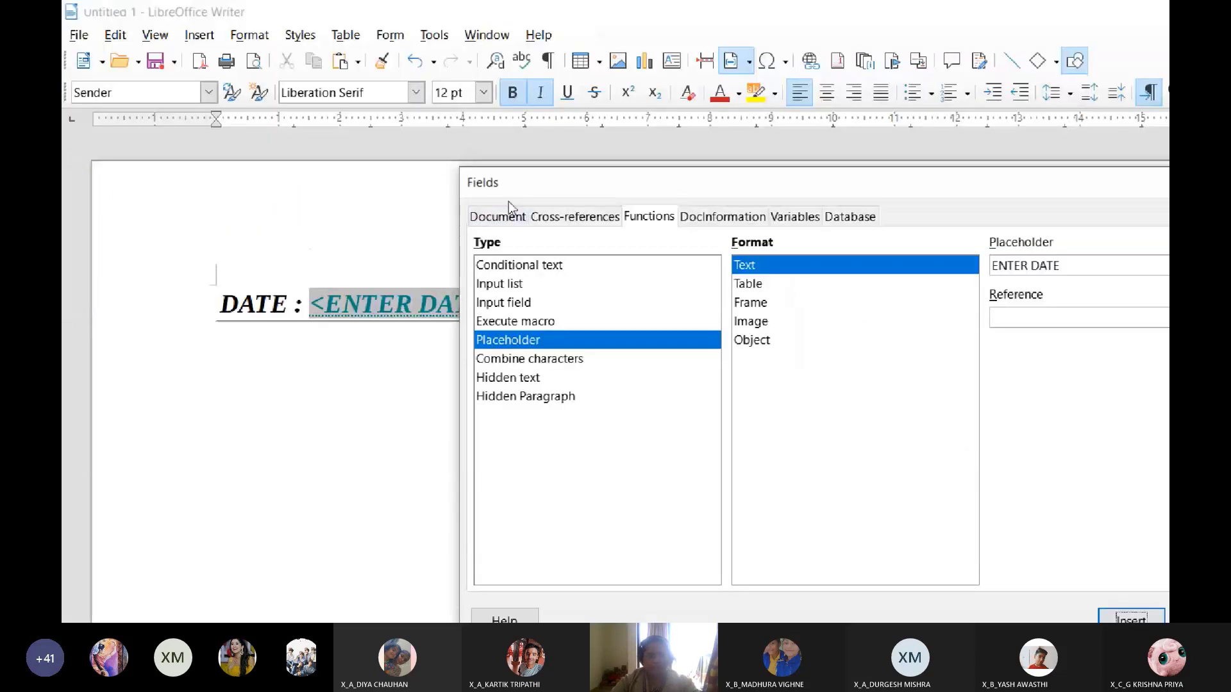
# Insert a text placeholder reading "ENTER EXAM NAME" after the date placeholder on the first header line.
pyautogui.moveTo(494, 22); pyautogui.dragTo(659, 30)
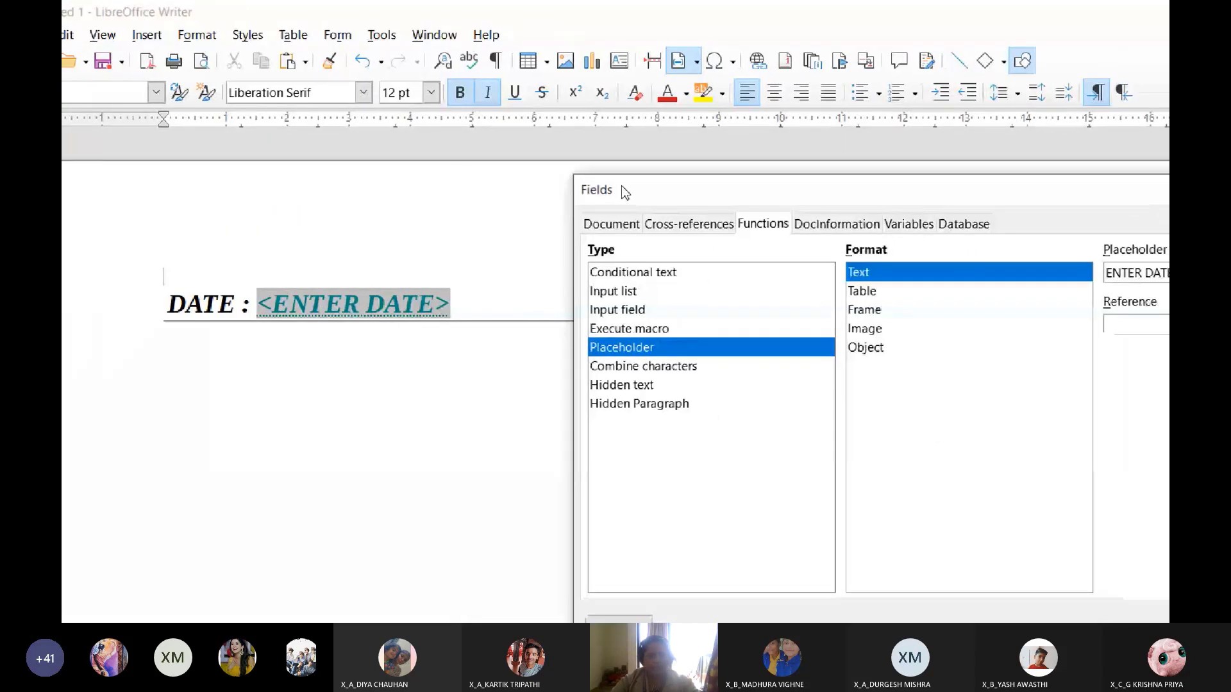
pyautogui.moveTo(621, 186); pyautogui.dragTo(604, 169)
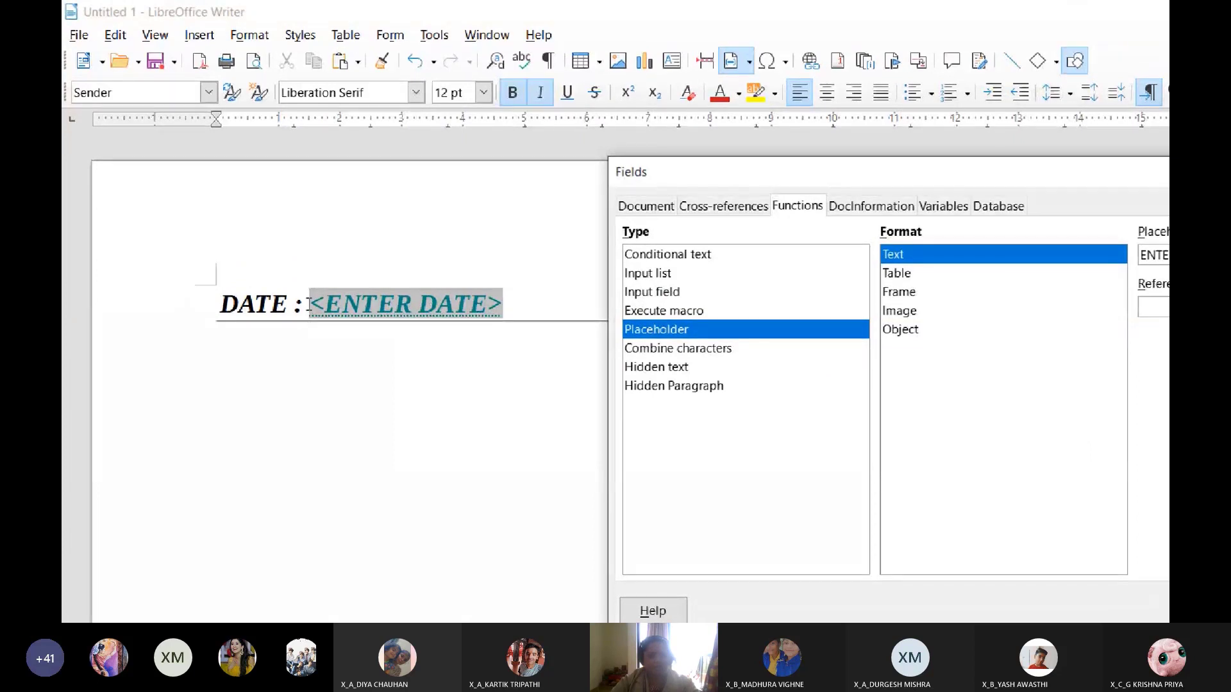
pyautogui.click(403, 310)
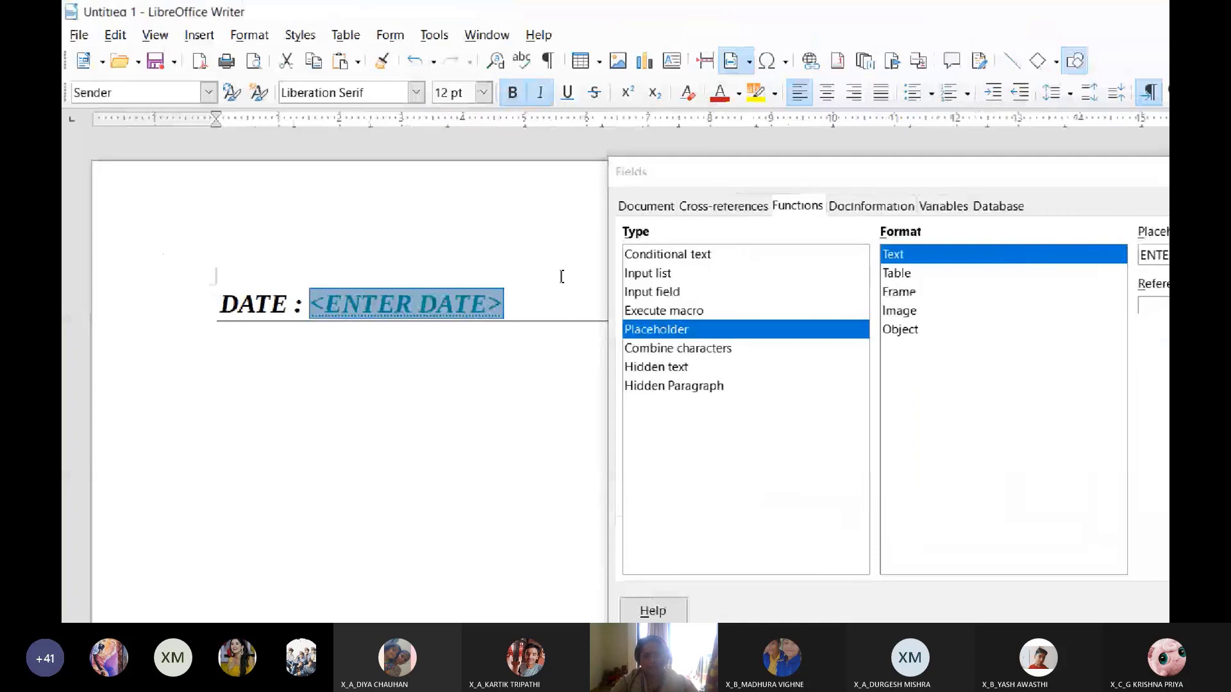
pyautogui.click(561, 309)
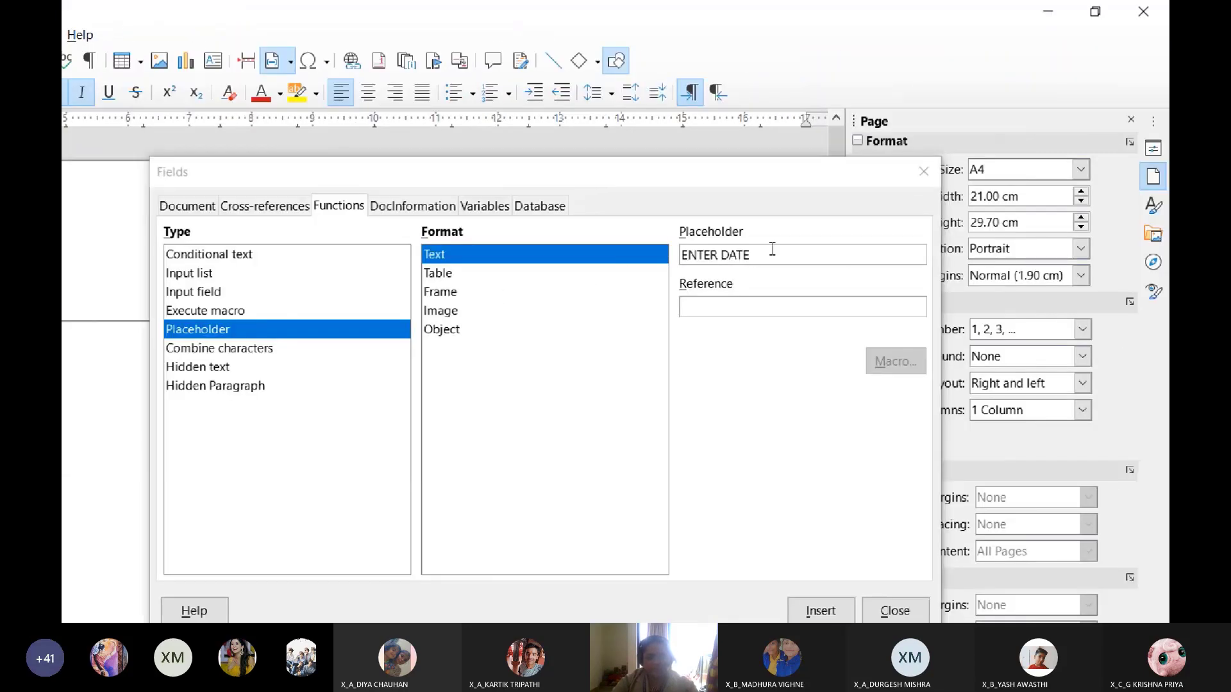
pyautogui.tripleClick(773, 249)
pyautogui.write('E')
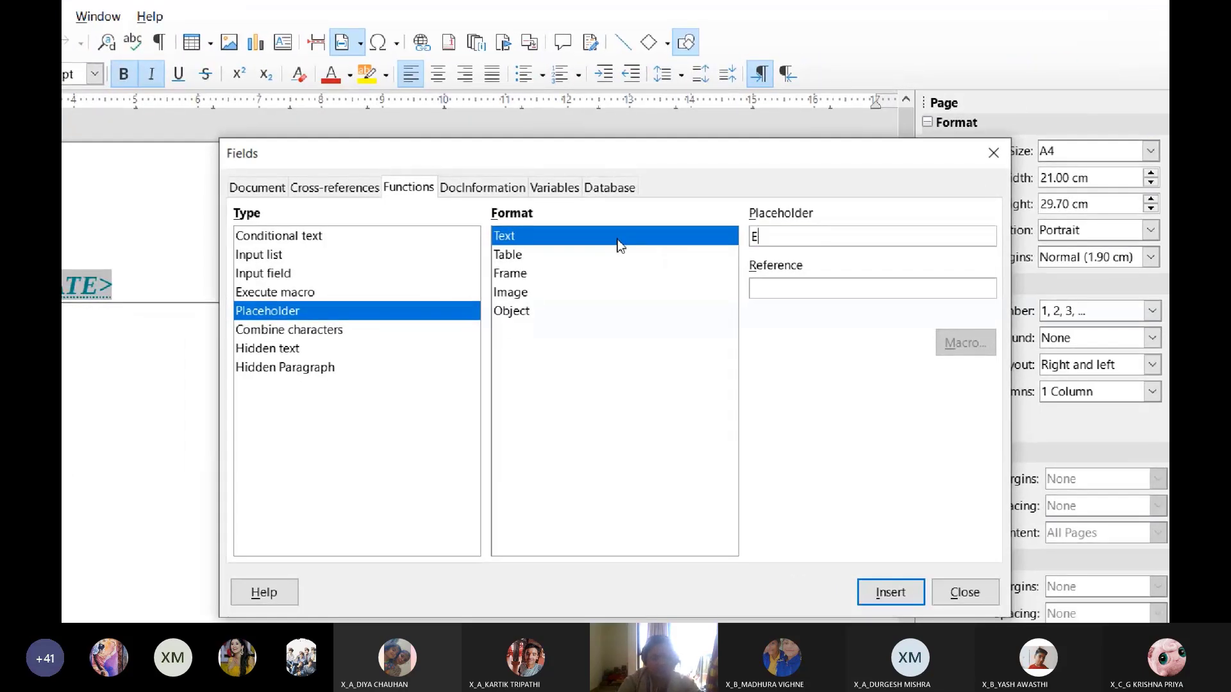
pyautogui.write('NTER EXAM NAME')
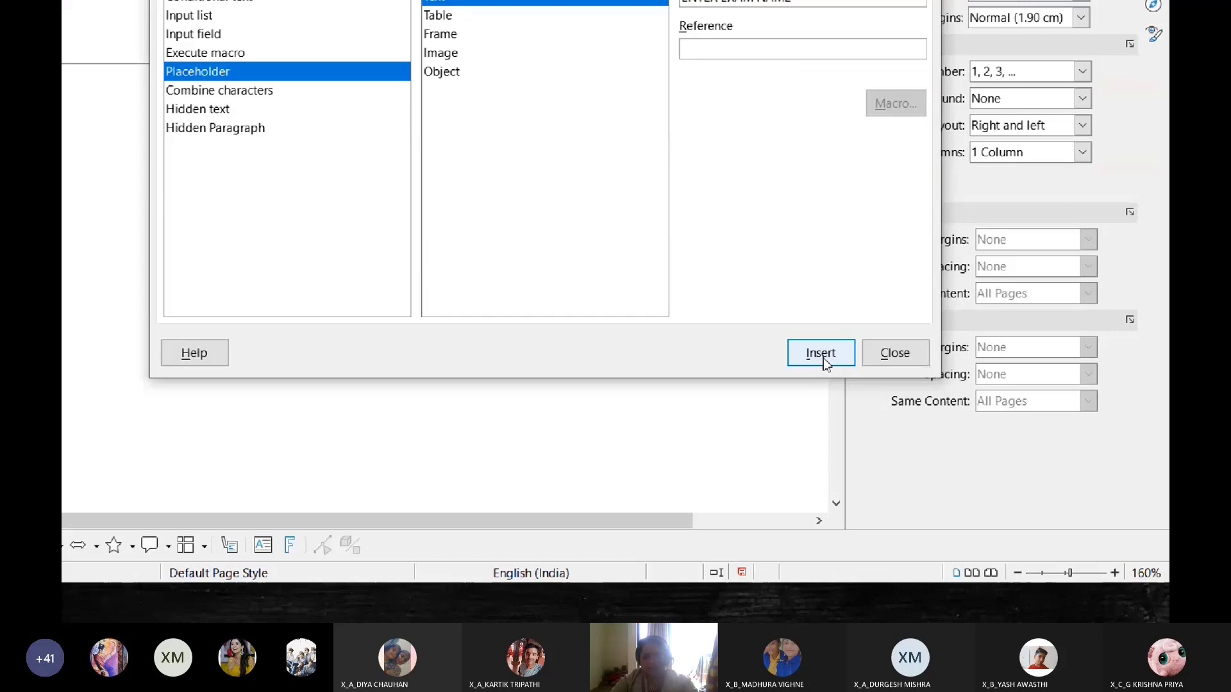
pyautogui.click(892, 524)
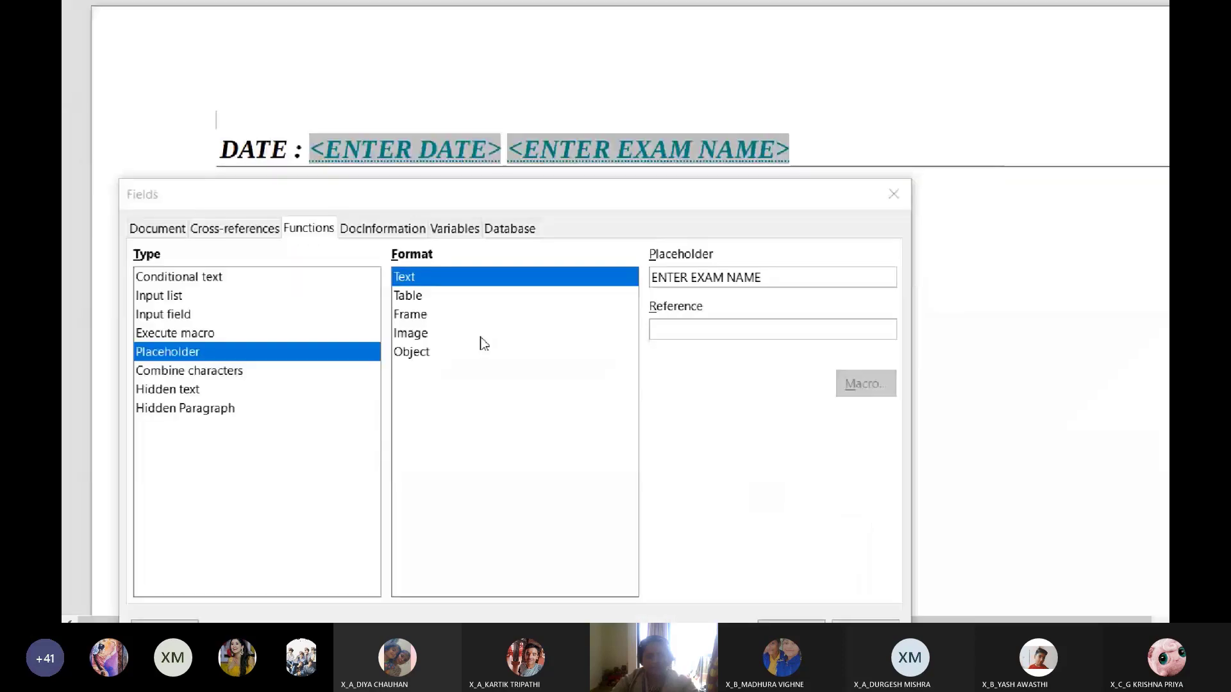
# Insert a text placeholder reading "ENTER CLASS" after the exam name placeholder.
pyautogui.moveTo(798, 253); pyautogui.dragTo(645, 248)
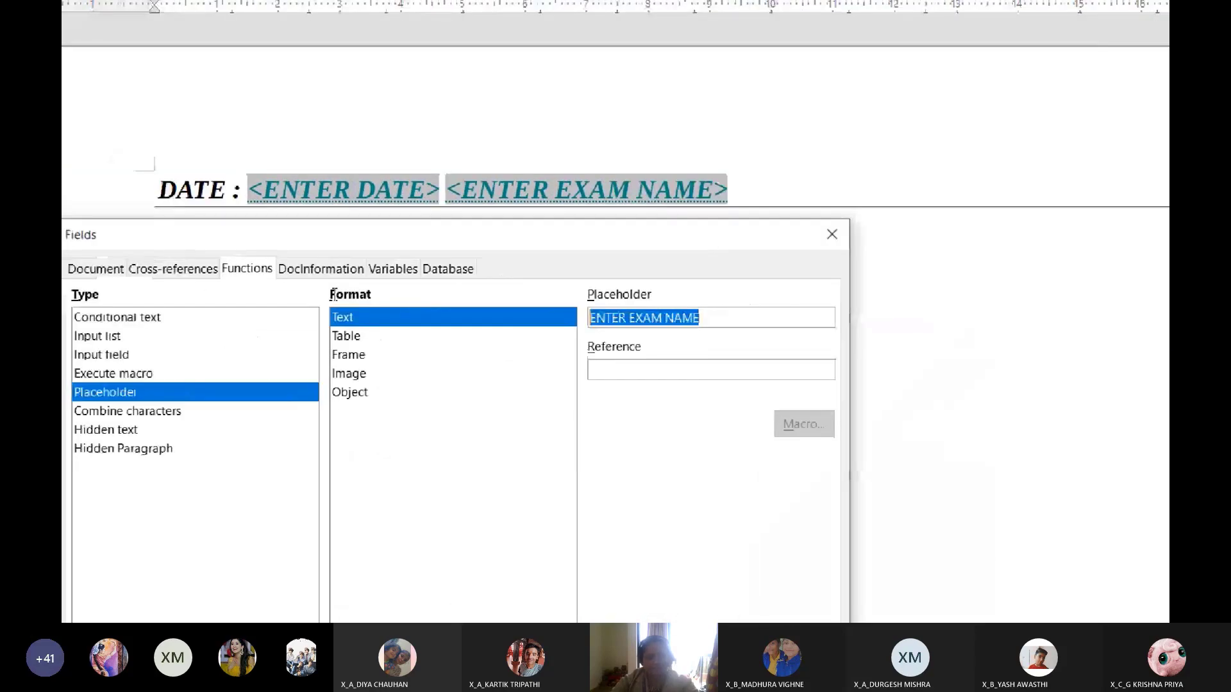
pyautogui.write('ENT')
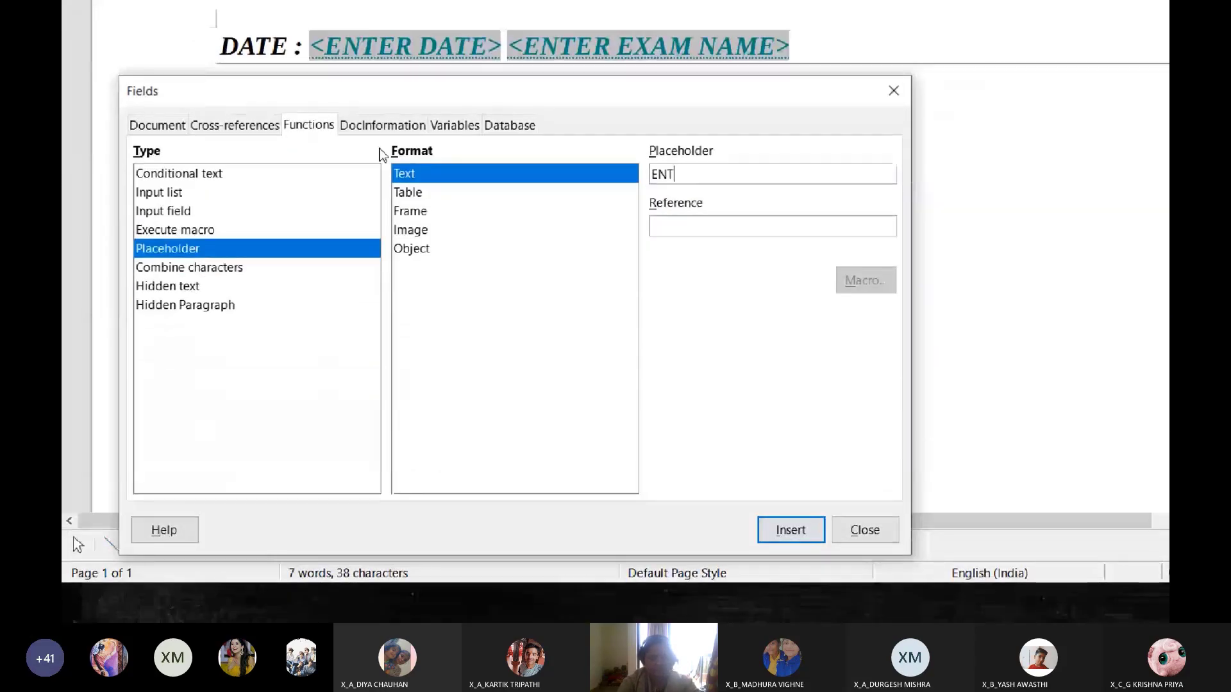
pyautogui.write('ER CLASS')
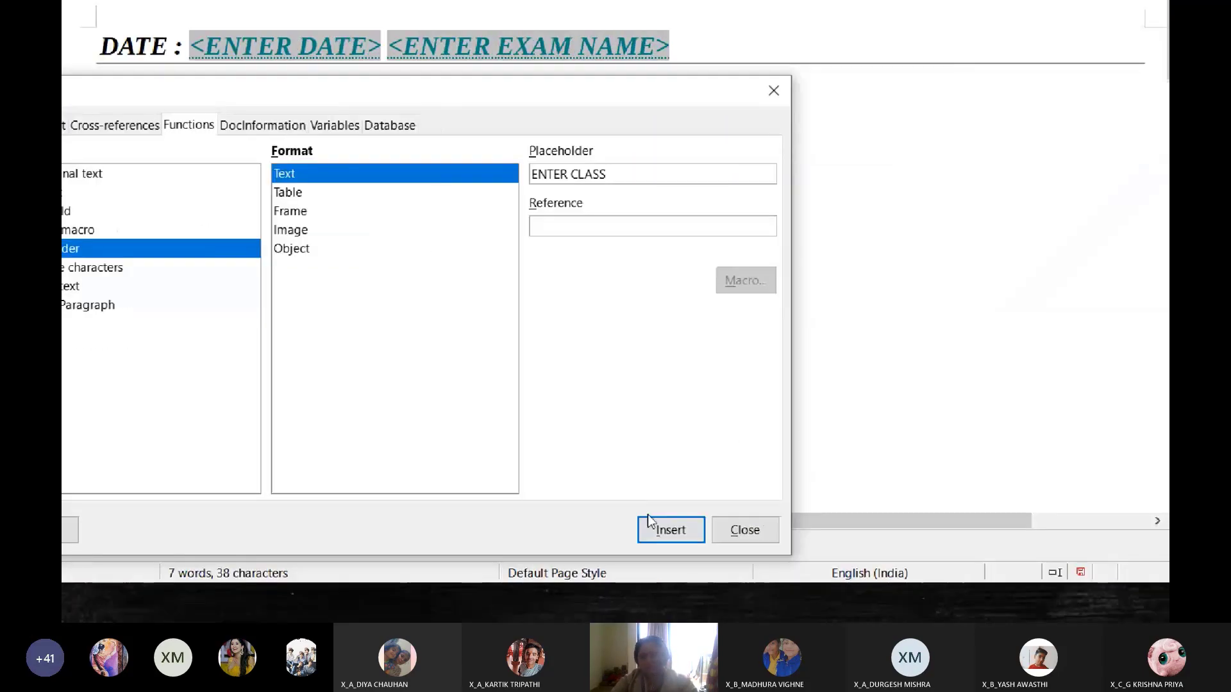
pyautogui.click(621, 532)
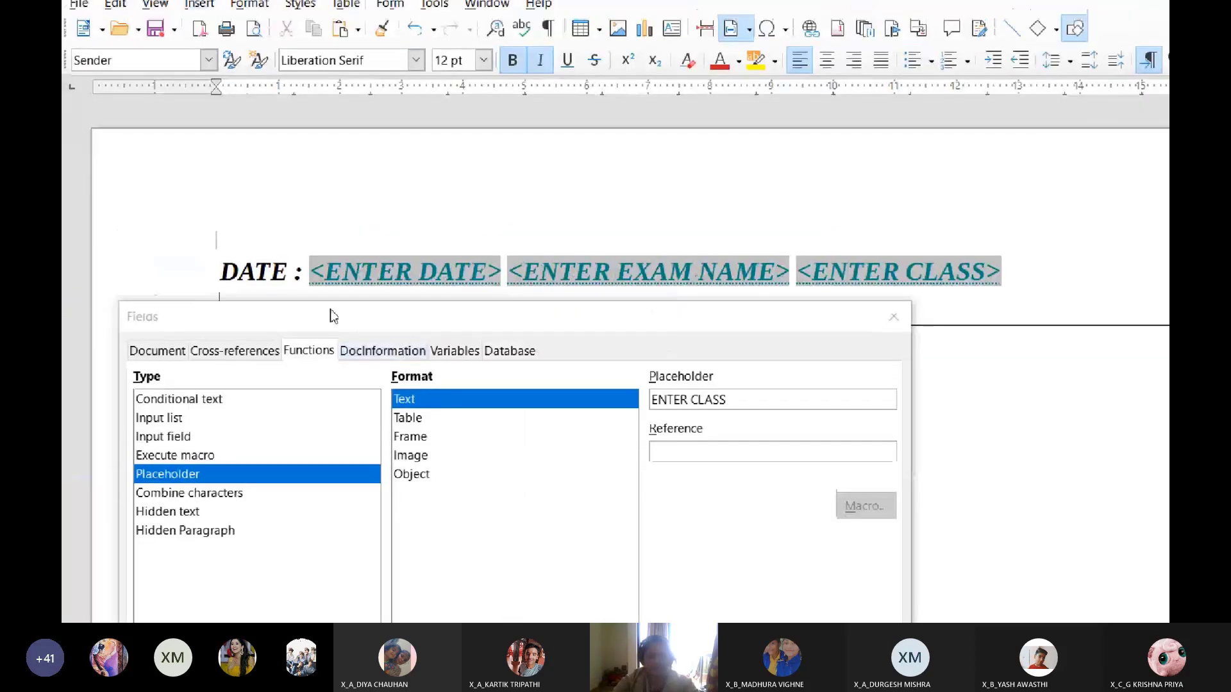
# Add the label "TIME :" on the second header line, followed by a text placeholder reading "ENTER TIME".
pyautogui.moveTo(330, 314); pyautogui.dragTo(625, 234)
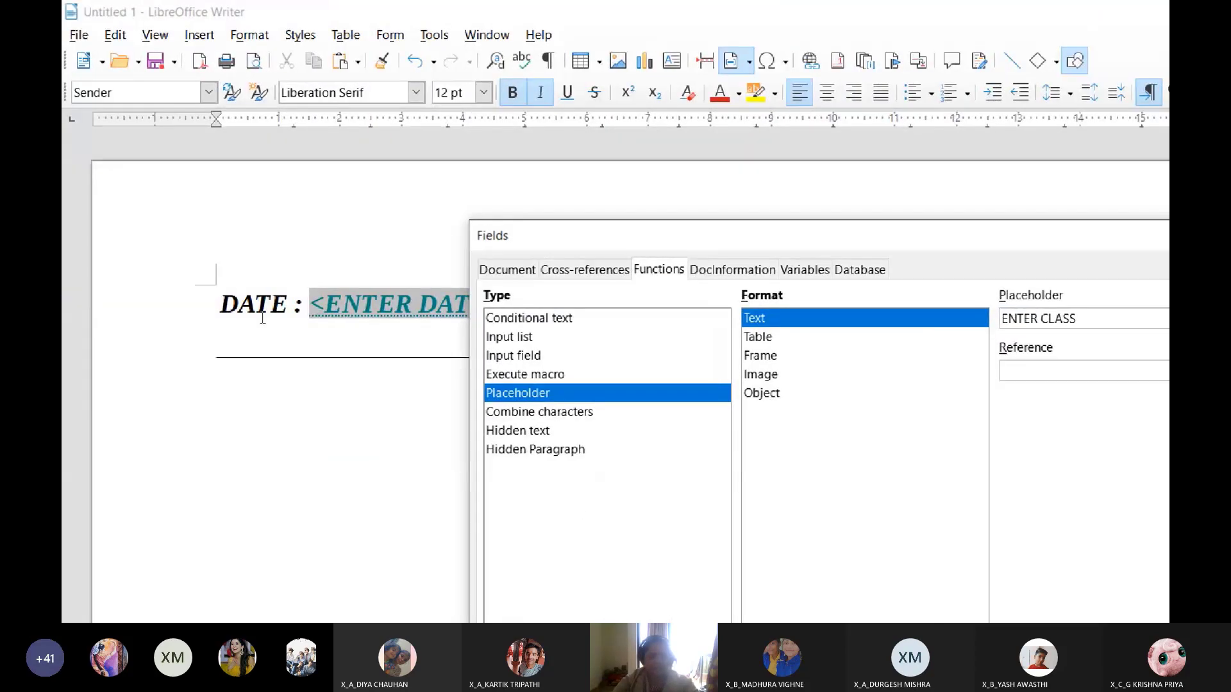
pyautogui.click(226, 344)
pyautogui.write('TIME :')
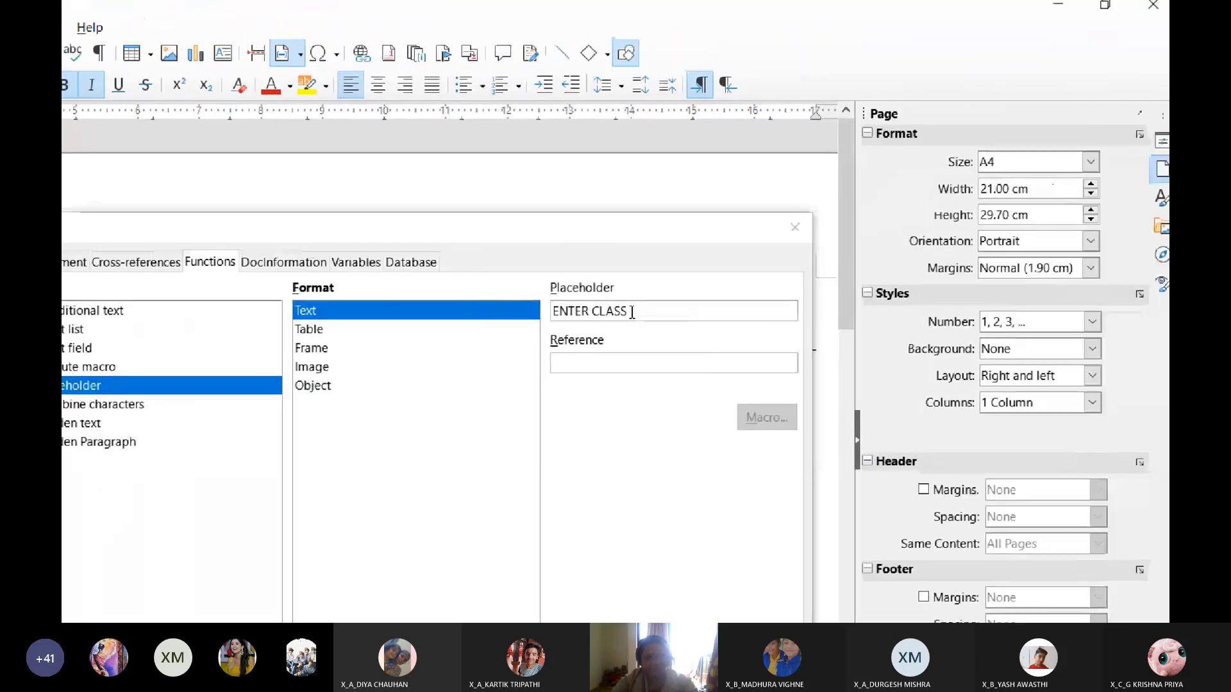
pyautogui.moveTo(1080, 319); pyautogui.dragTo(791, 297)
pyautogui.write('ENTER TIME')
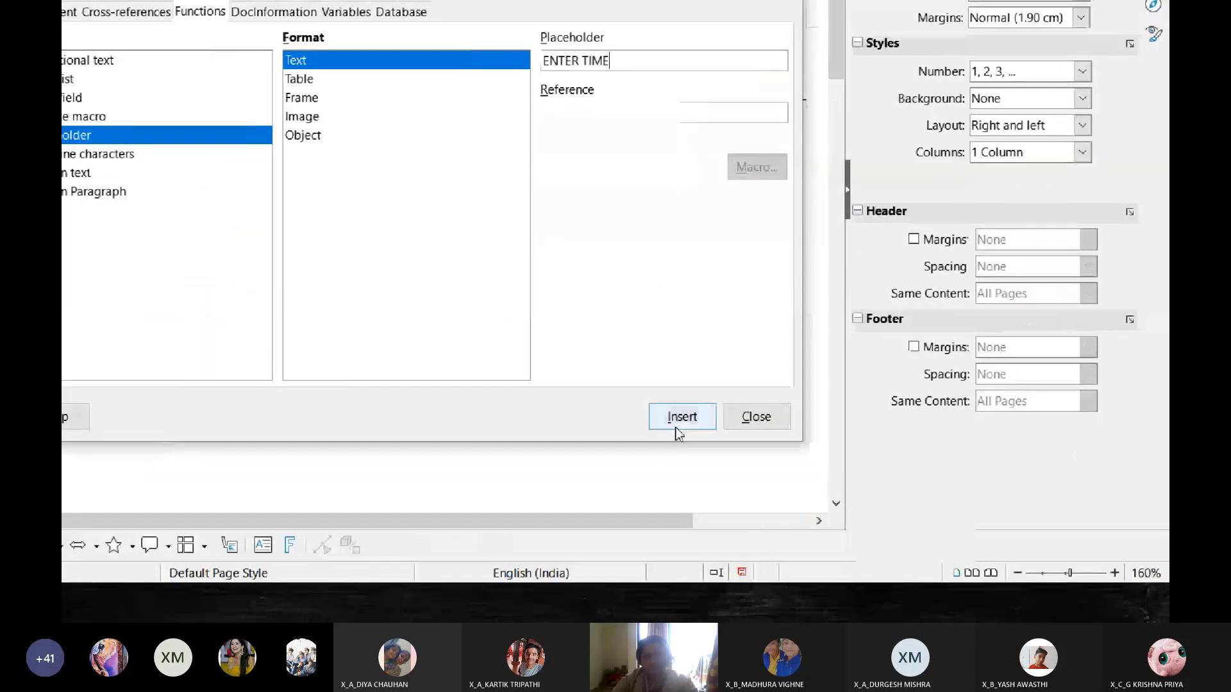
pyautogui.click(879, 527)
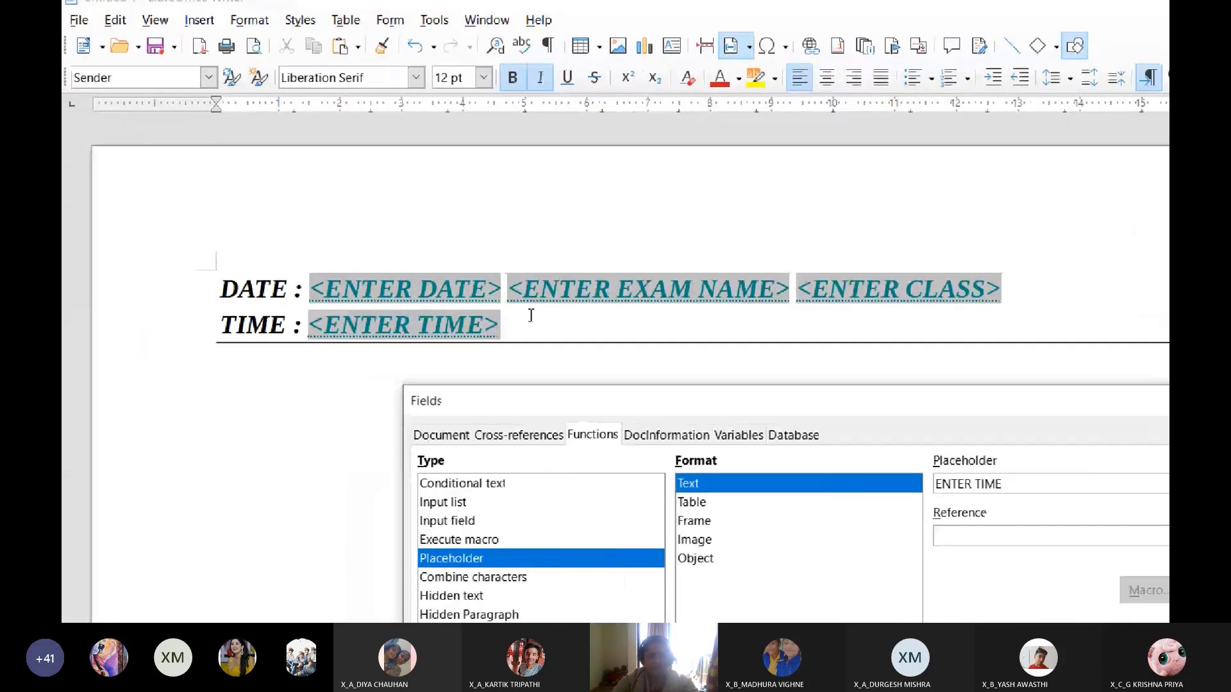
pyautogui.click(534, 259)
pyautogui.write('HRS')
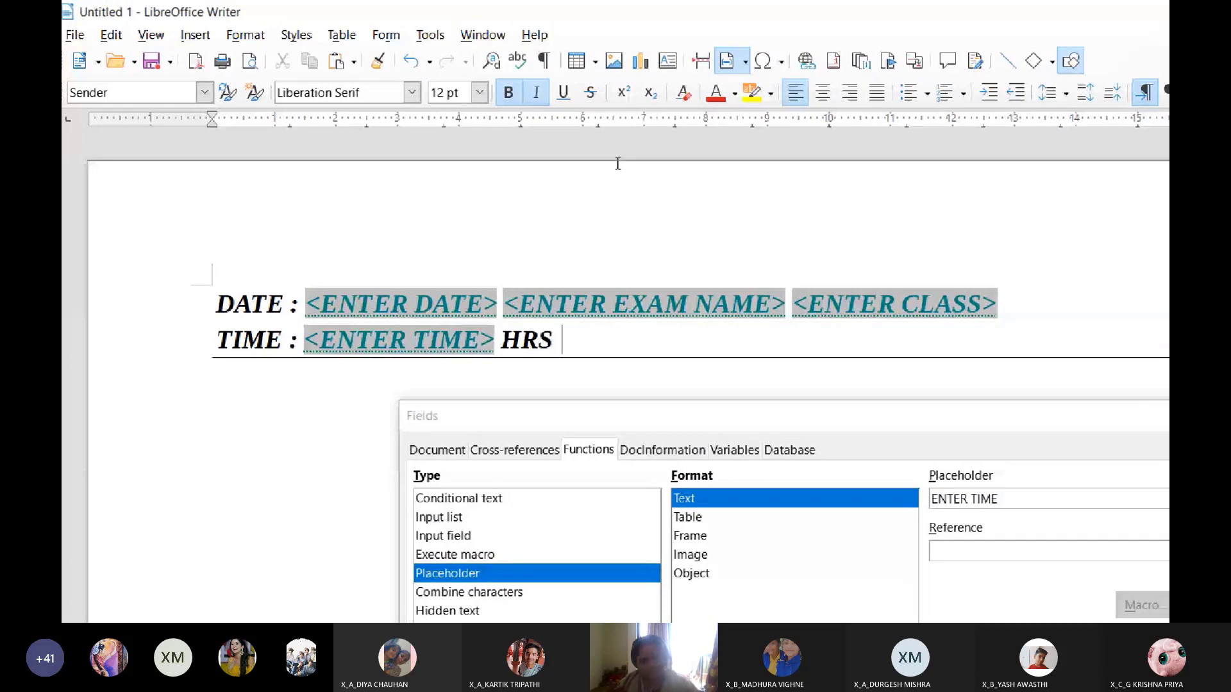
pyautogui.press('BackSpace')
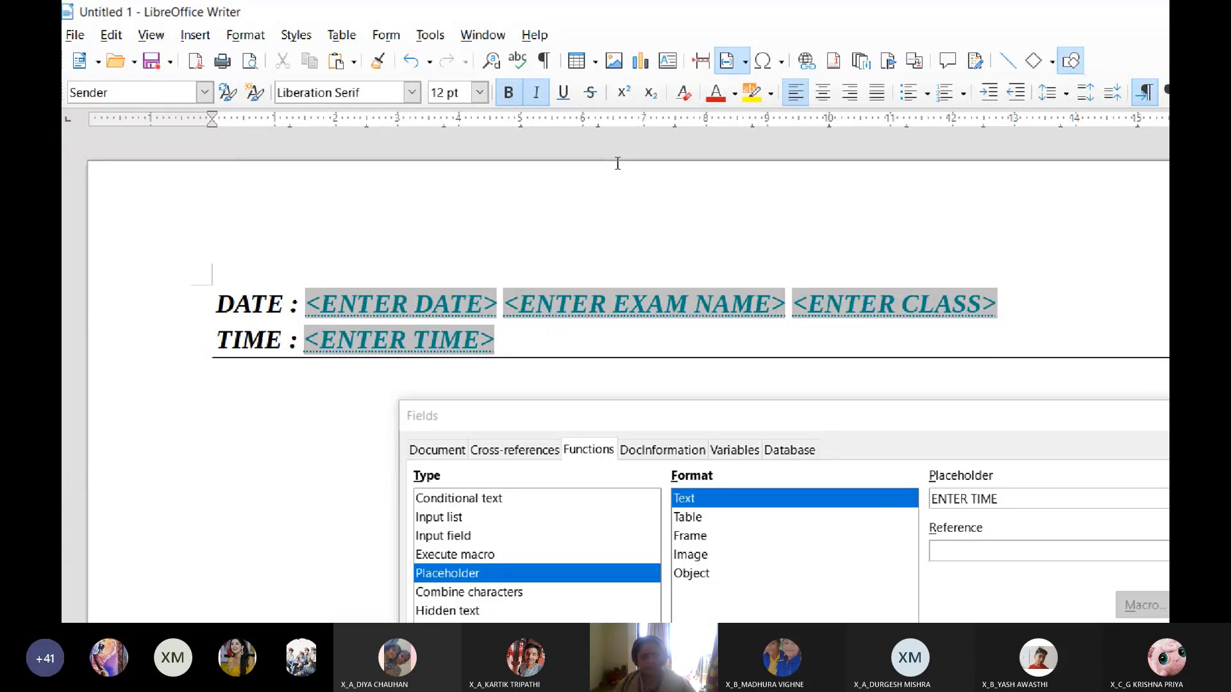
pyautogui.hotkey('ctrl', 'Home')
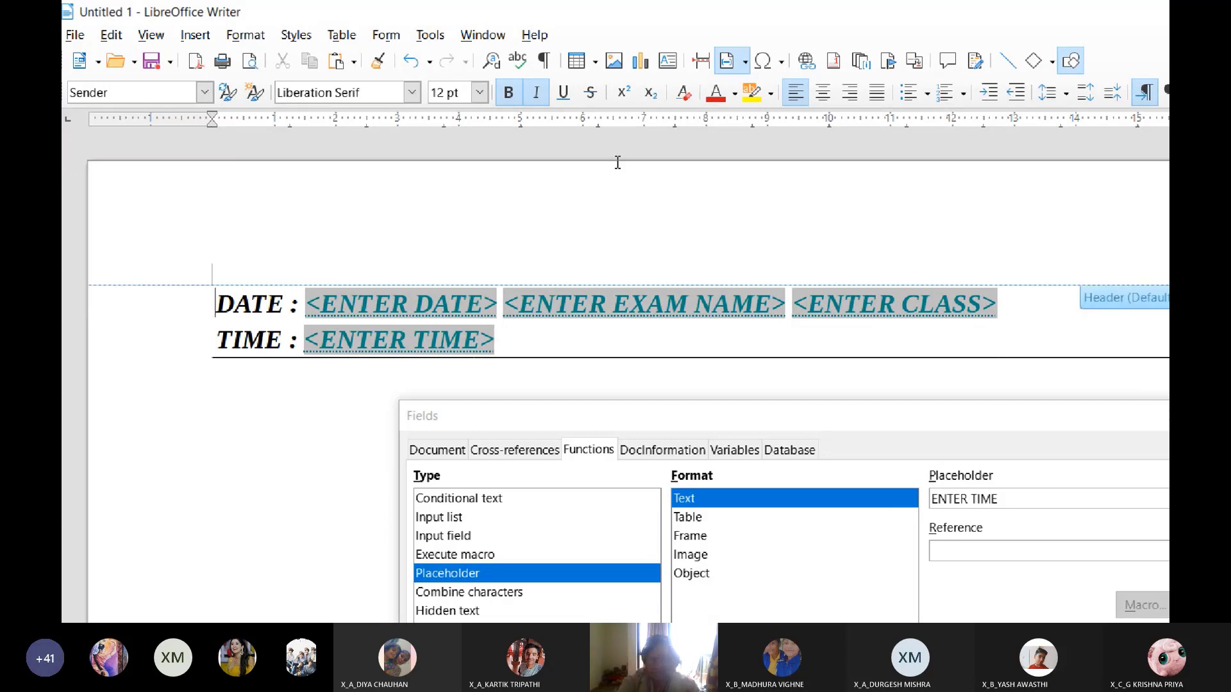
pyautogui.write('SUB')
pyautogui.press('BackSpace')
pyautogui.press('BackSpace')
pyautogui.press('BackSpace')
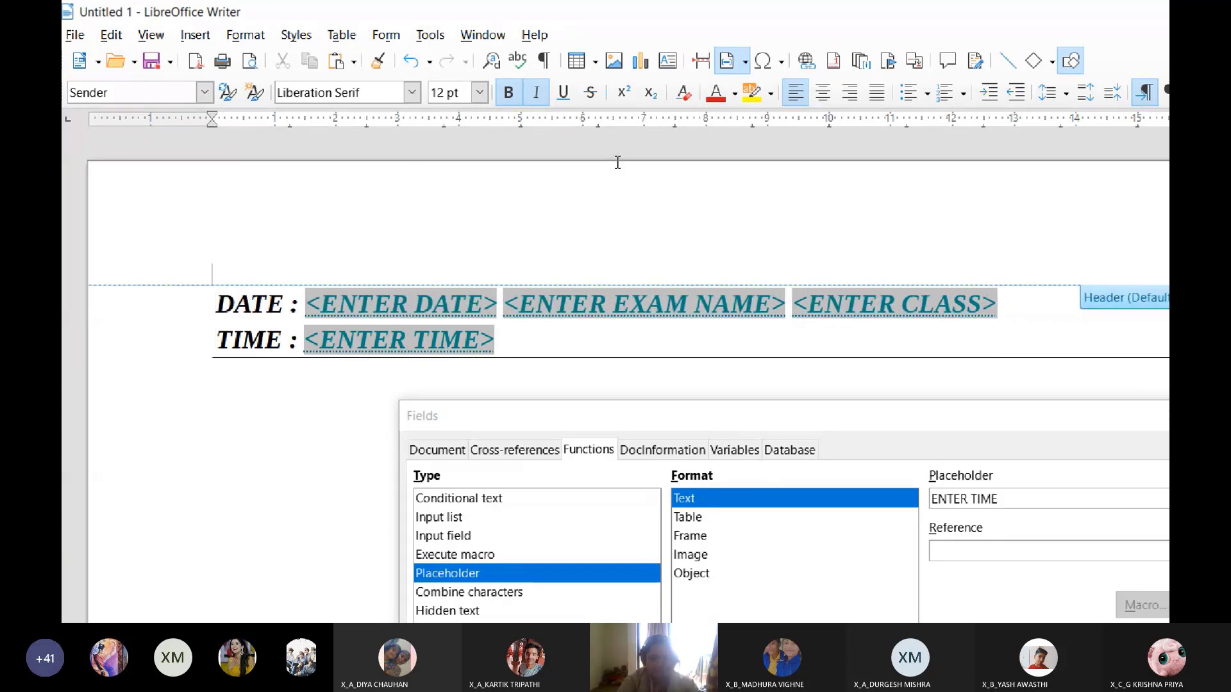
# Add the label "SUBJECT :" after the time placeholder, followed by a text placeholder reading "ENTER SUBJECT".
pyautogui.write('SUBJECT :')
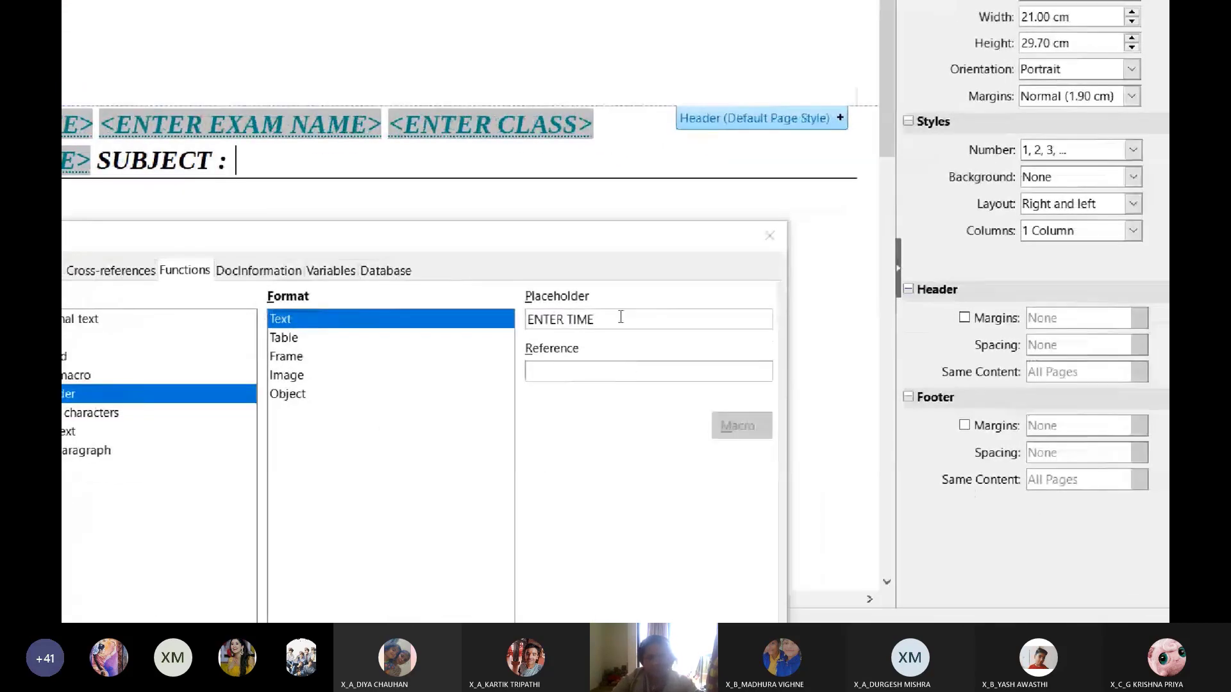
pyautogui.press('BackSpace')
pyautogui.press('BackSpace')
pyautogui.press('BackSpace')
pyautogui.press('BackSpace')
pyautogui.write('SUBJ')
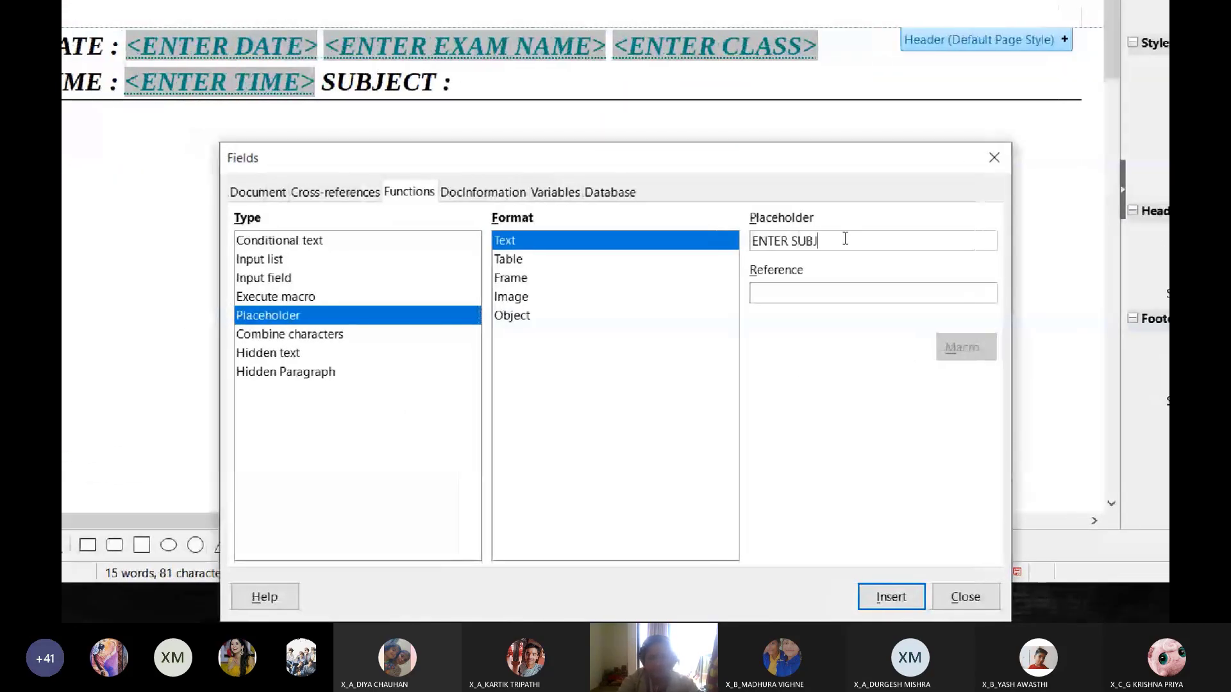
pyautogui.write('ECT')
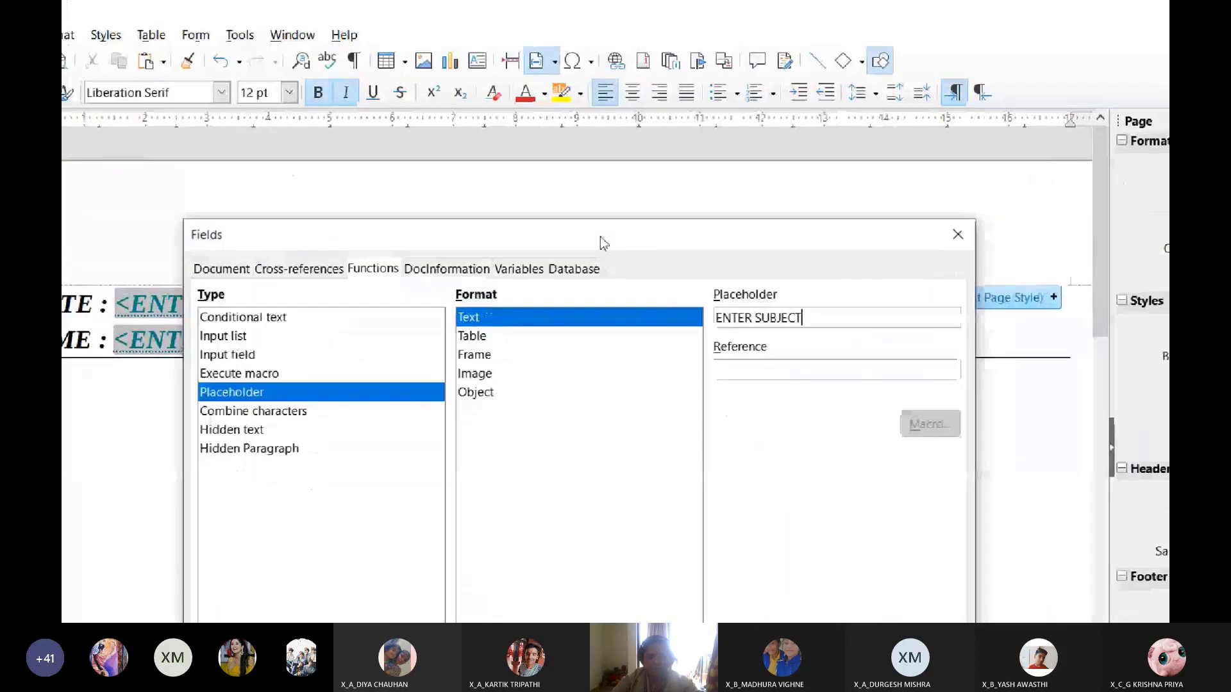
pyautogui.click(620, 417)
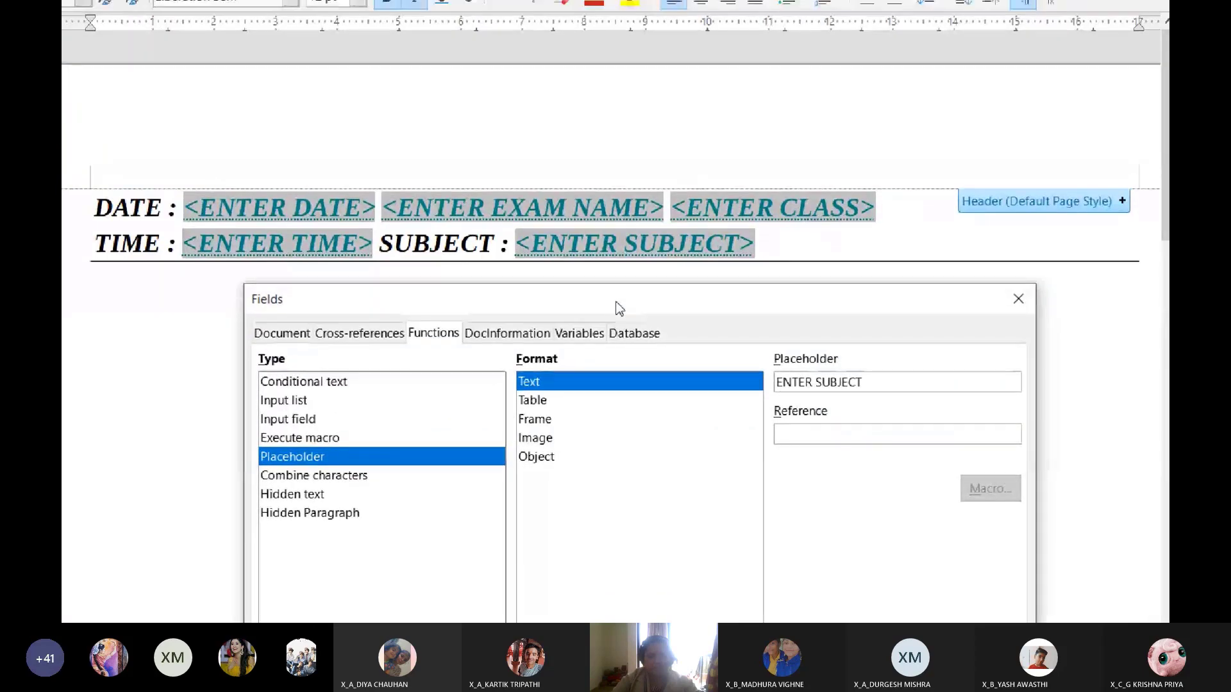
# Add the label "M.M. -" after the subject placeholder on the second header line.
pyautogui.click(783, 240)
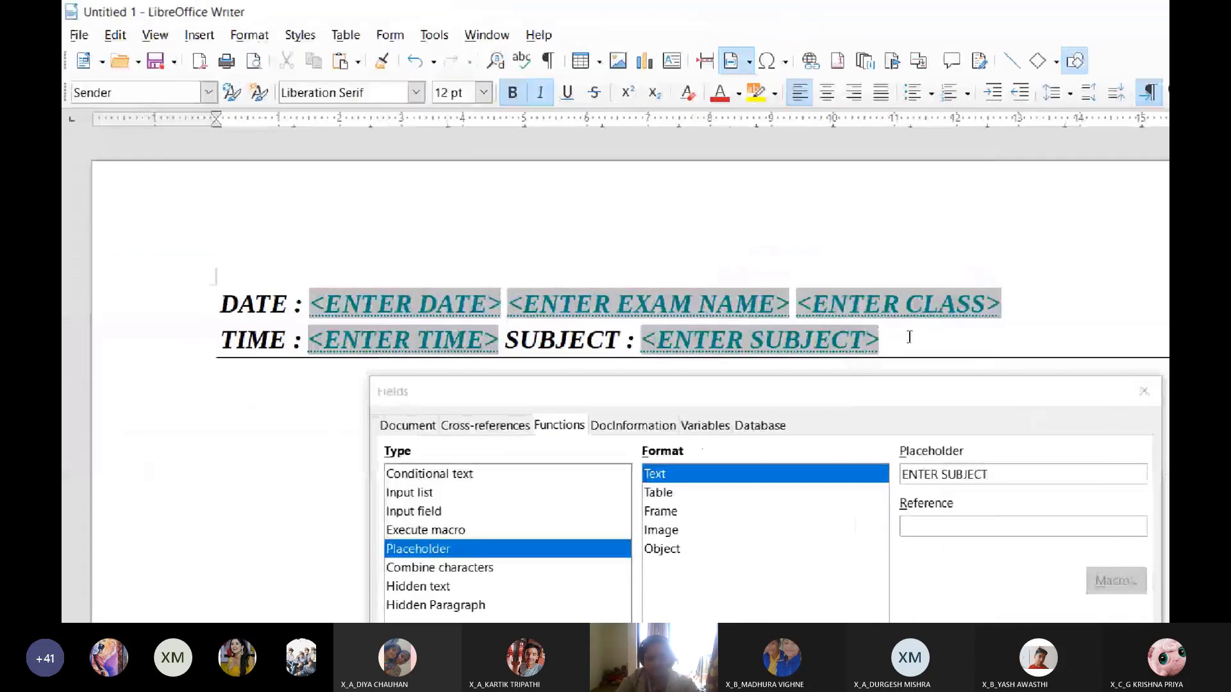
pyautogui.write('M.')
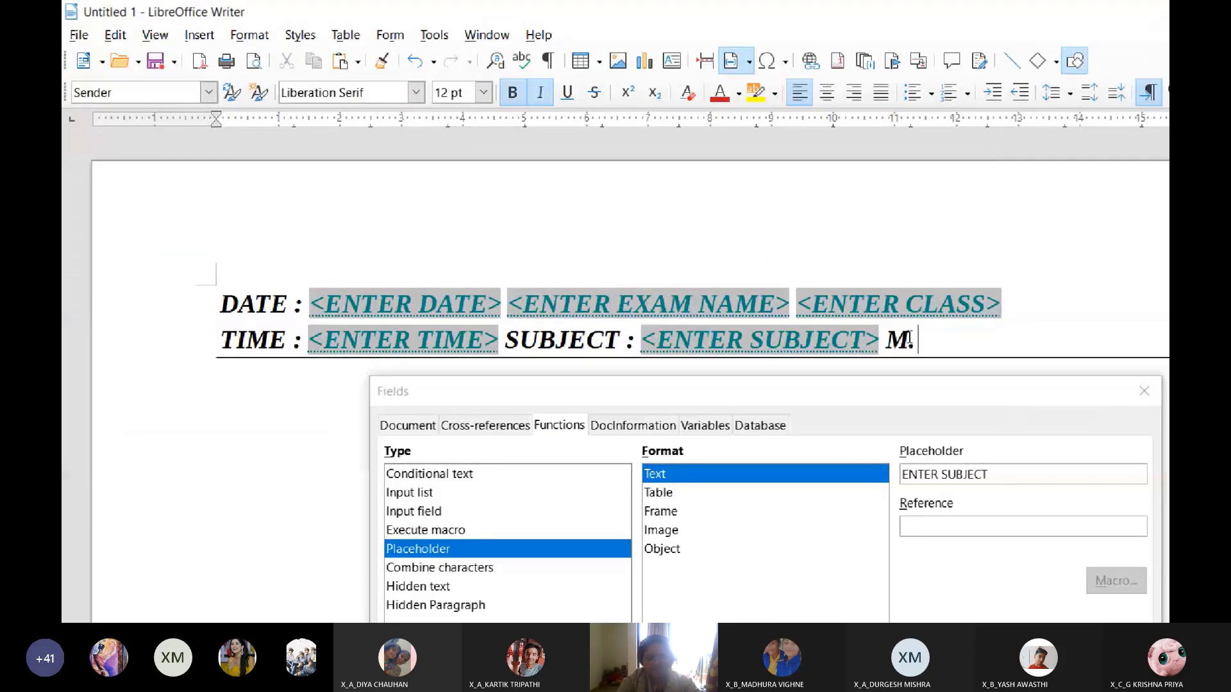
pyautogui.write('M. -')
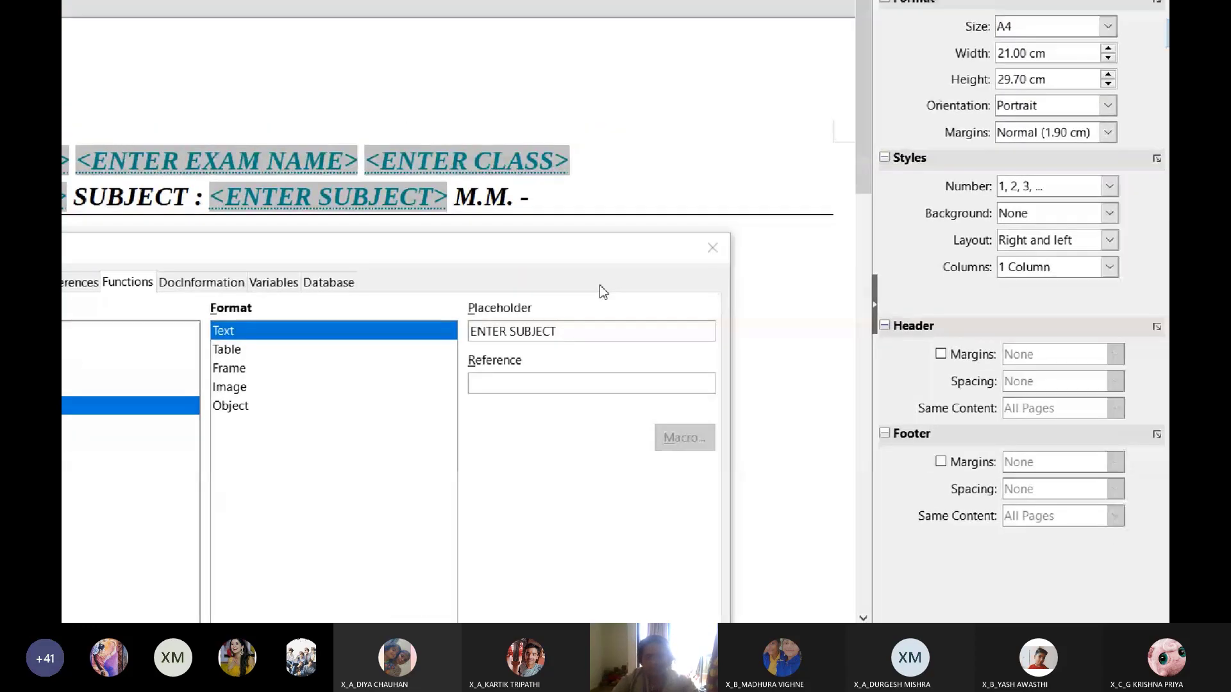
# Insert a text placeholder reading "MARK" after the "M.M. -" label, and finish adding fields.
pyautogui.click(1006, 474)
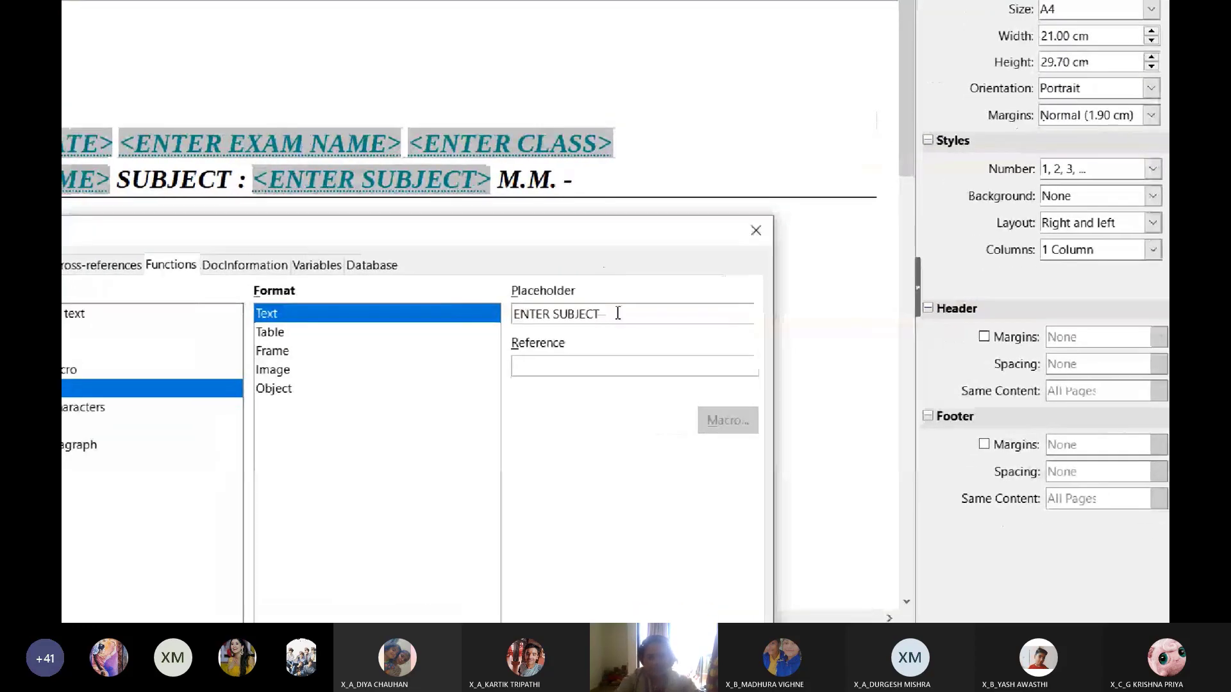
pyautogui.press('BackSpace')
pyautogui.press('BackSpace')
pyautogui.press('BackSpace')
pyautogui.press('BackSpace')
pyautogui.press('BackSpace')
pyautogui.press('BackSpace')
pyautogui.press('BackSpace')
pyautogui.press('BackSpace')
pyautogui.press('BackSpace')
pyautogui.press('BackSpace')
pyautogui.press('BackSpace')
pyautogui.press('BackSpace')
pyautogui.press('BackSpace')
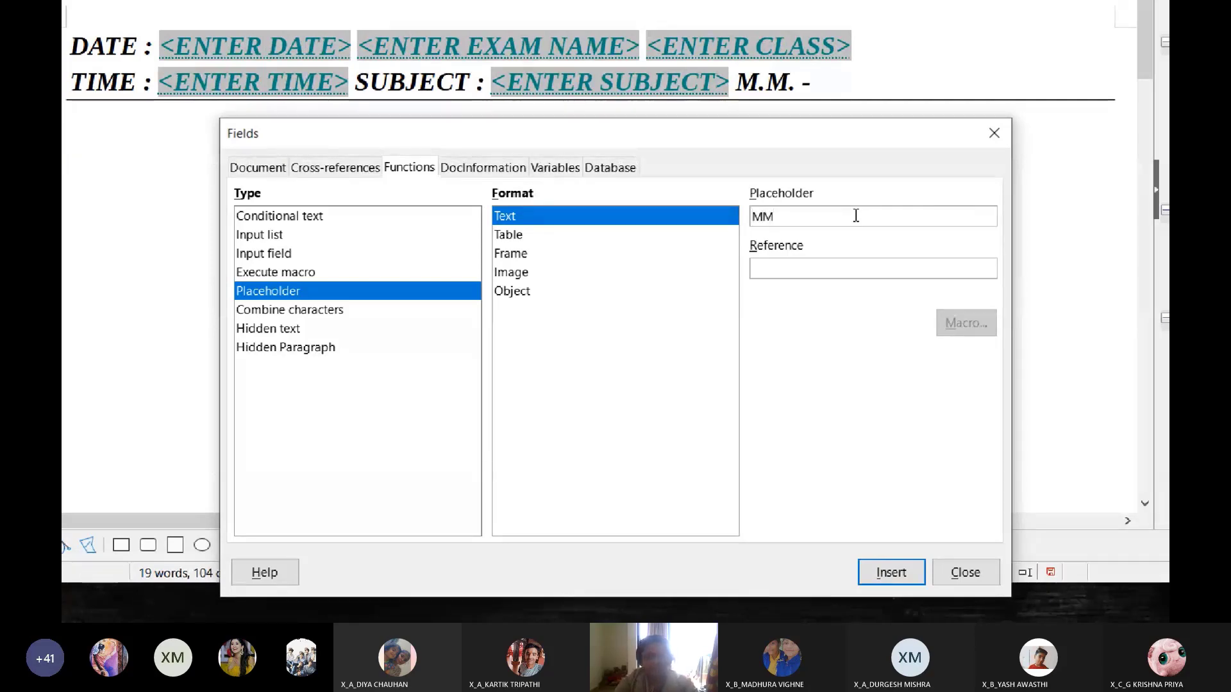
pyautogui.write('RK')
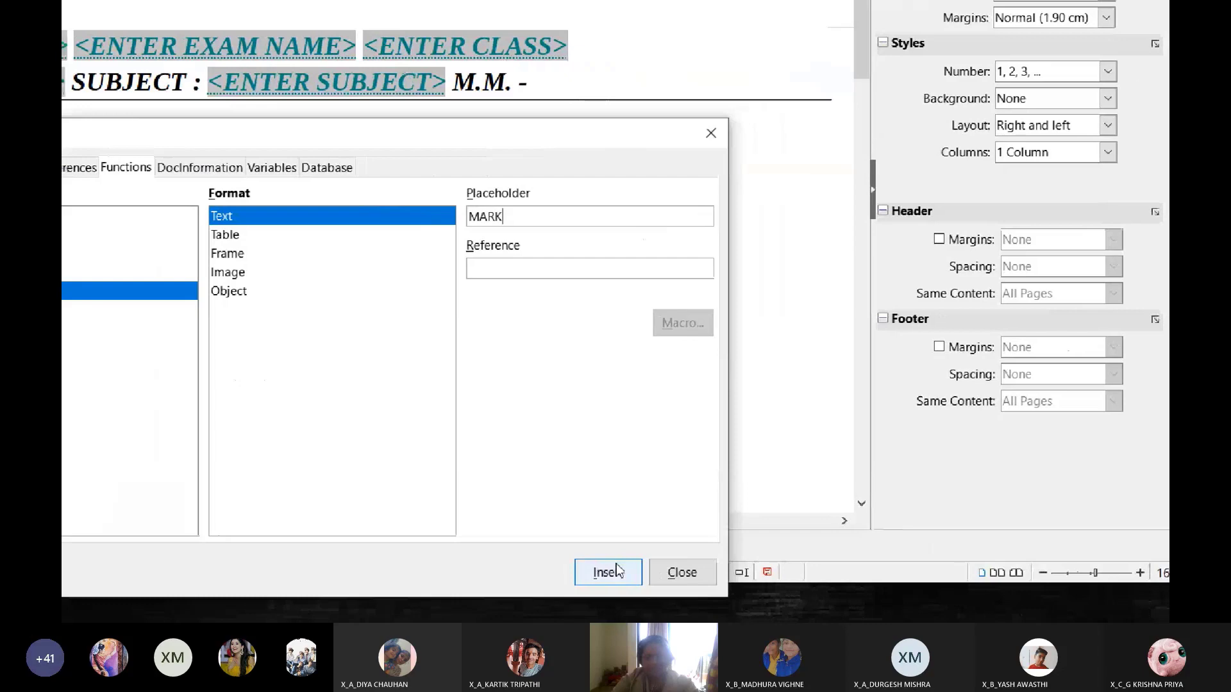
pyautogui.click(901, 573)
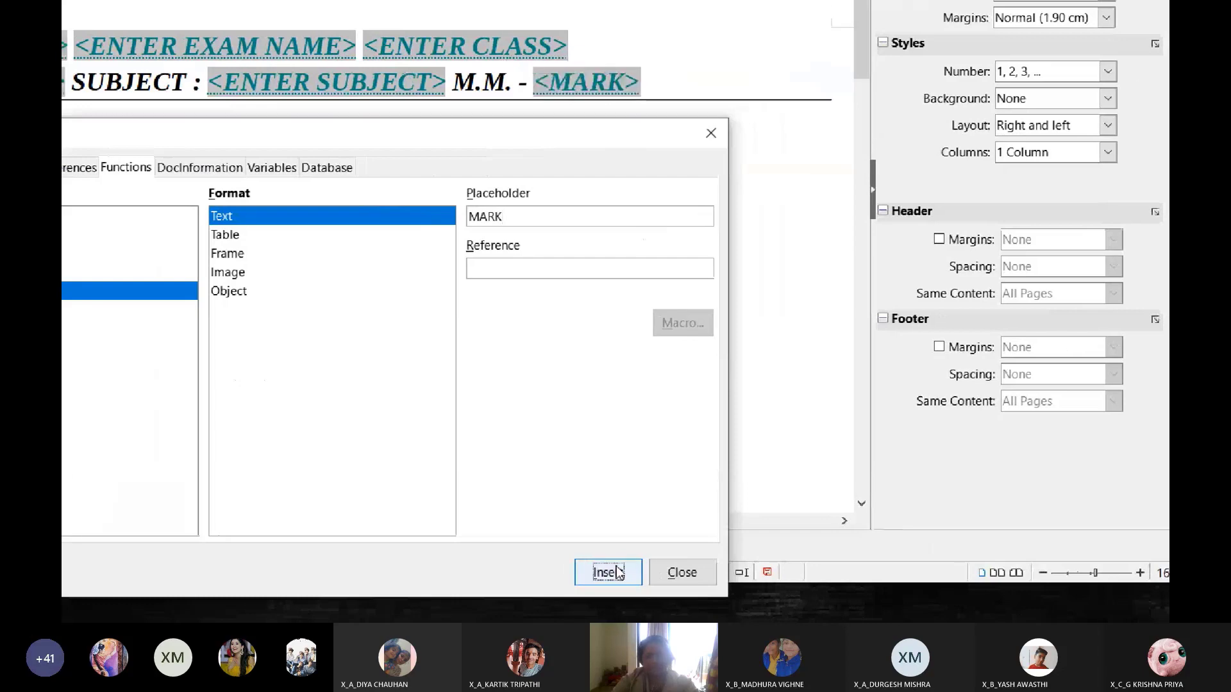
pyautogui.click(657, 573)
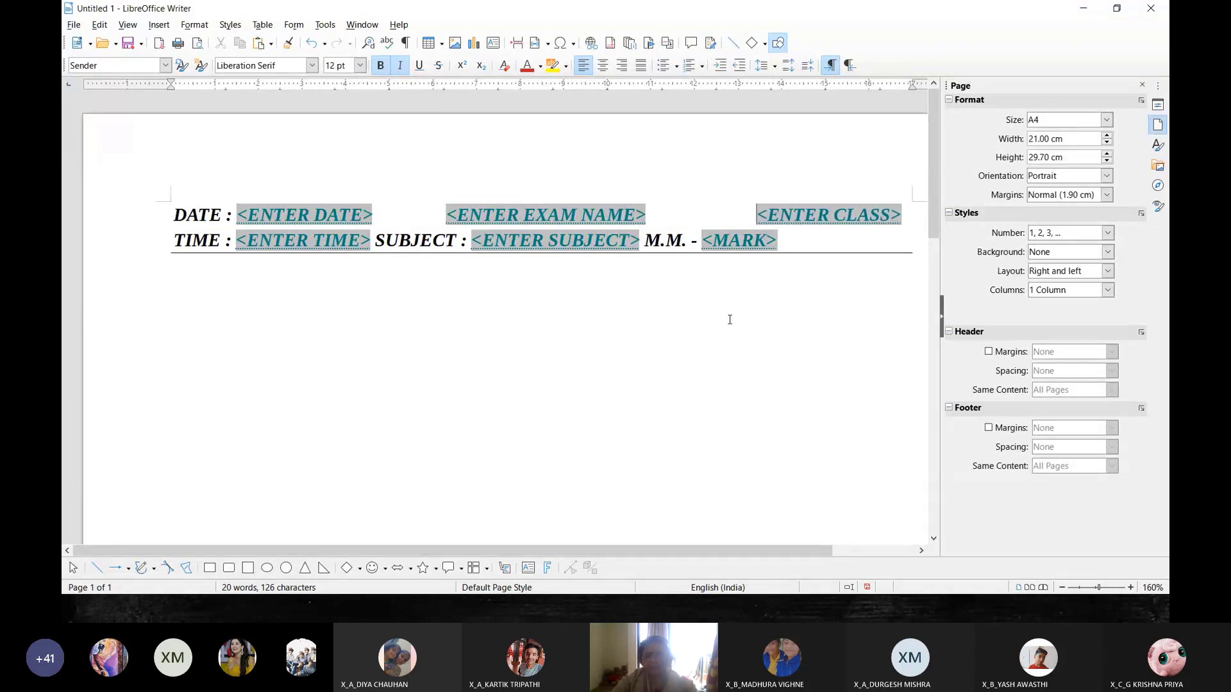
# Spread the exam name and class placeholders across the first header line, narrowing the gap before the exam name.
pyautogui.press('BackSpace')
pyautogui.press('BackSpace')
pyautogui.press('BackSpace')
pyautogui.press('BackSpace')
pyautogui.press('BackSpace')
pyautogui.press('BackSpace')
pyautogui.press('BackSpace')
pyautogui.press('BackSpace')
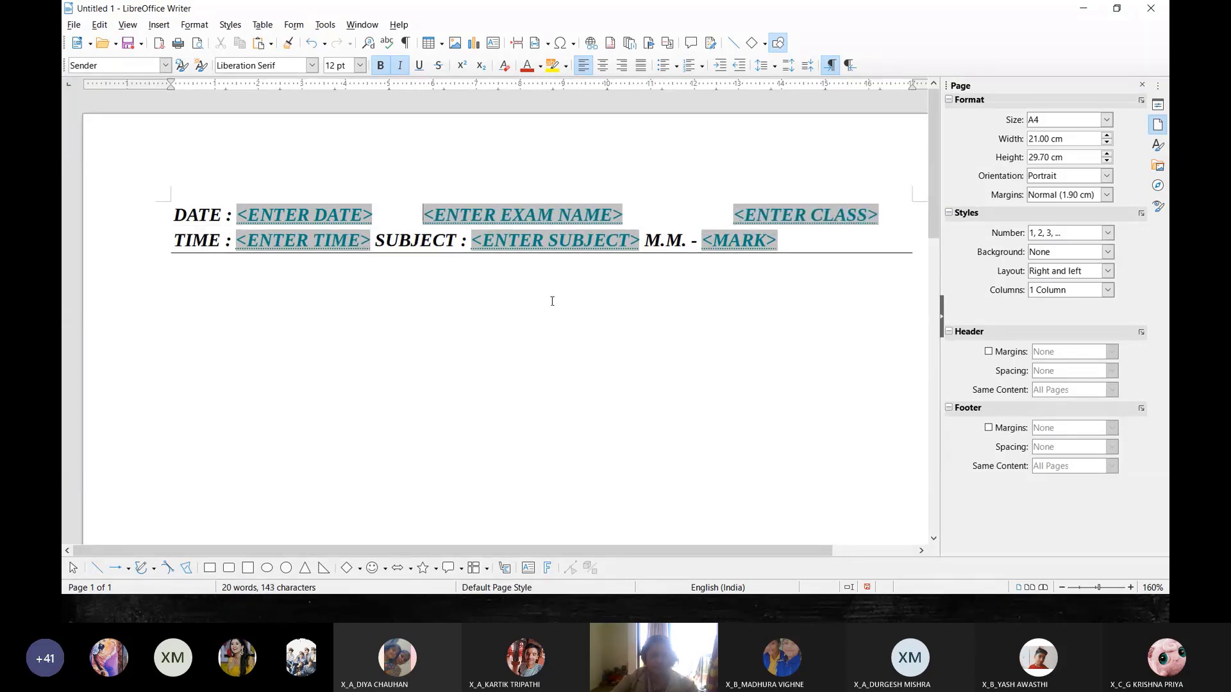
# Add spaces before the class placeholder, the "SUBJECT :" label and the "M.M. -" label to align the two header lines.
pyautogui.click(731, 216)
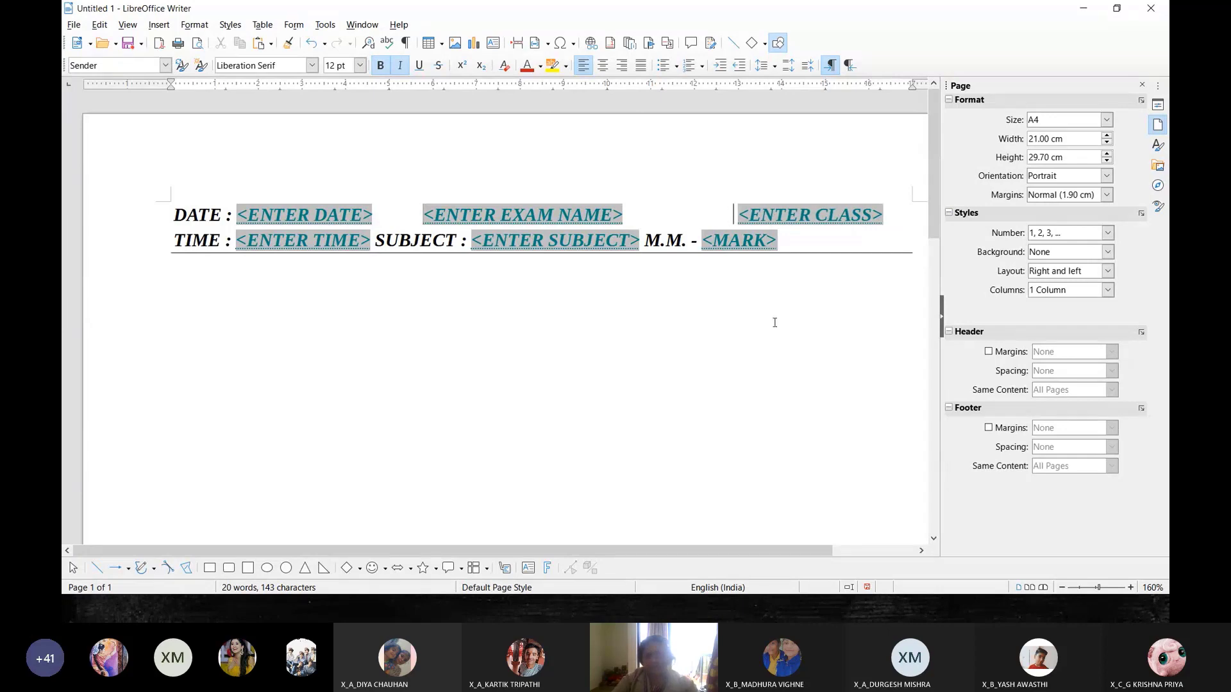
pyautogui.click(377, 242)
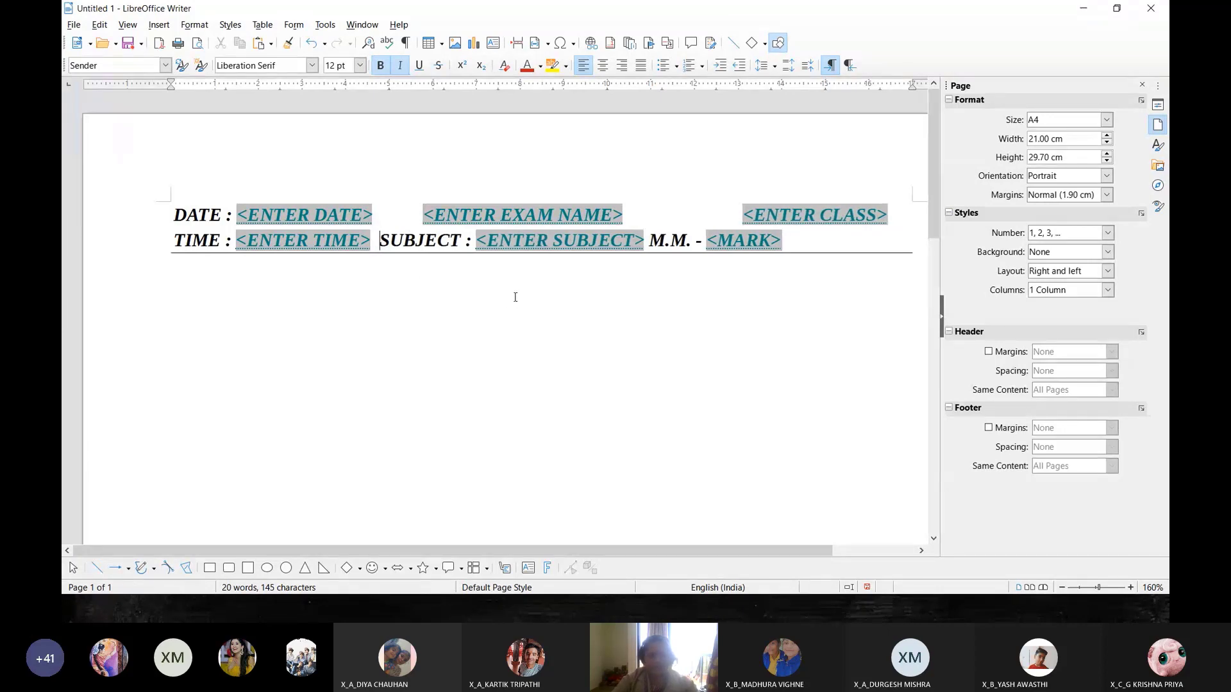
pyautogui.click(666, 246)
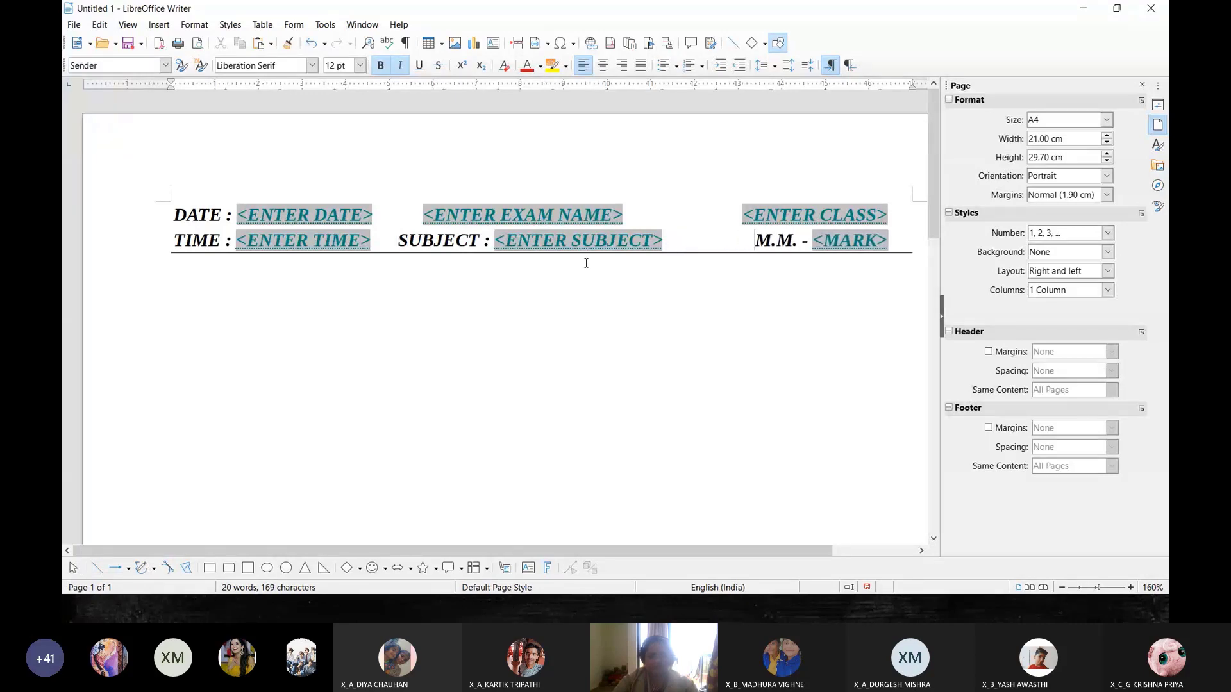
# Add the heading "GENERAL INSTRUCTIONS :-" on the line below the header rule.
pyautogui.click(340, 270)
pyautogui.write('GENE')
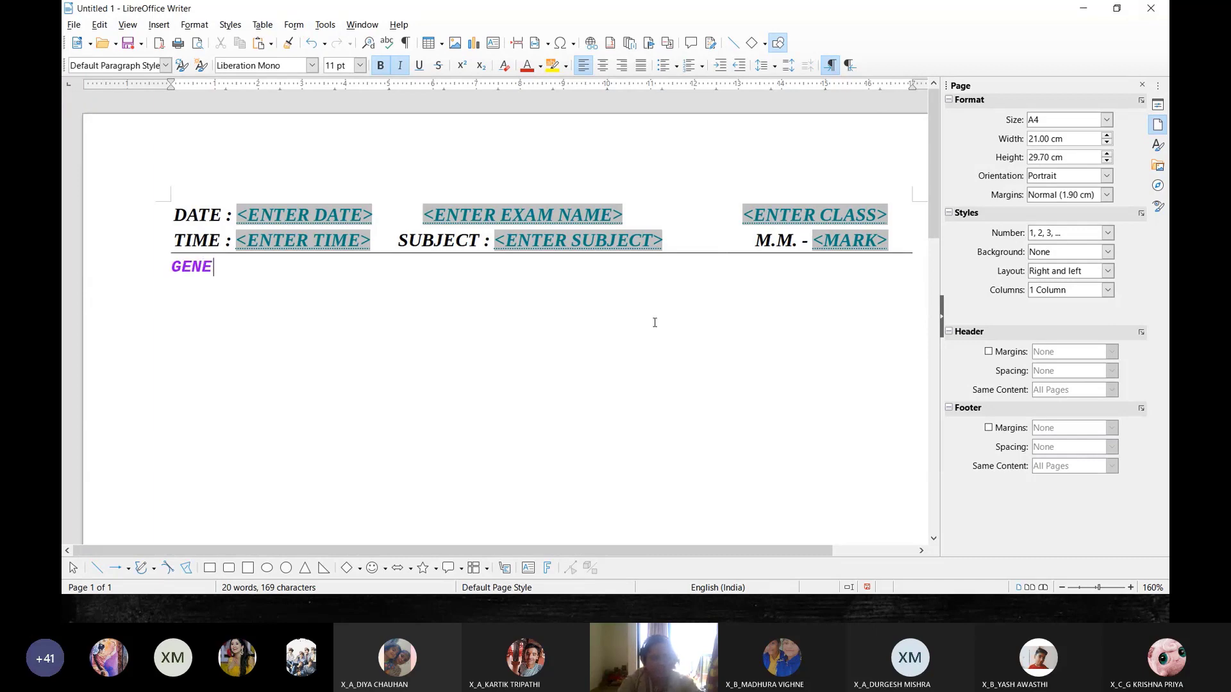
pyautogui.write('RAL INSTRUCTIONS :-')
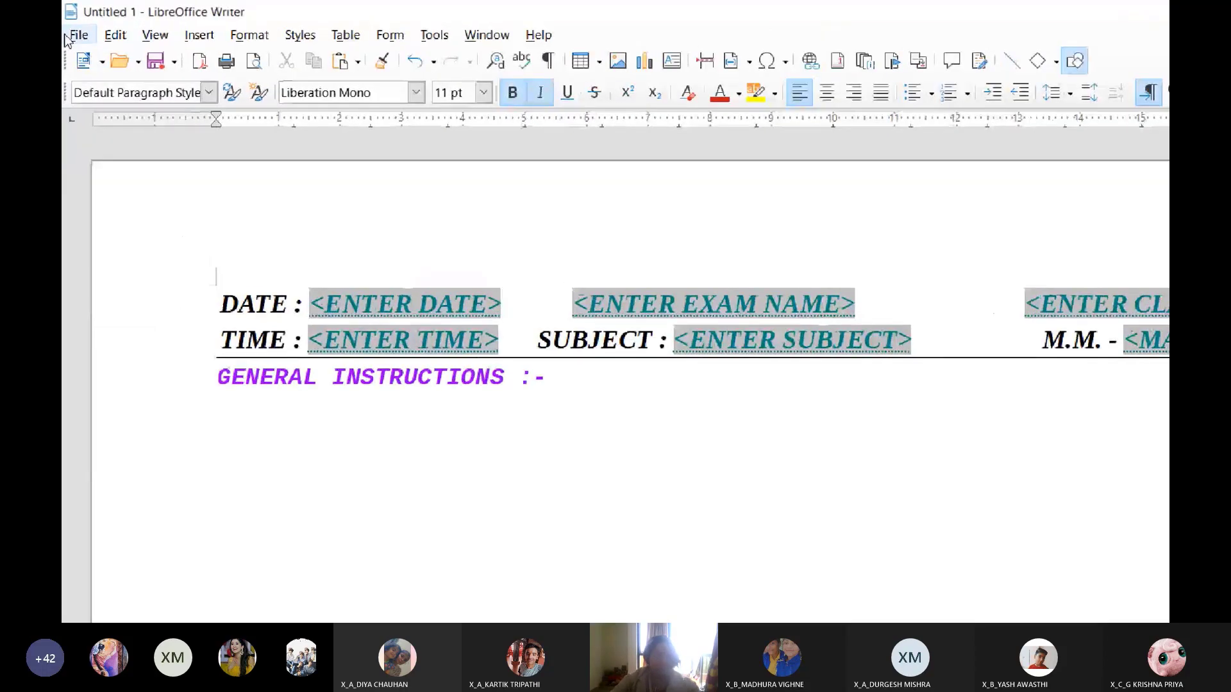
# Start saving the document, and create and open a new folder named TEMPLATES inside Documents.
pyautogui.click(71, 25)
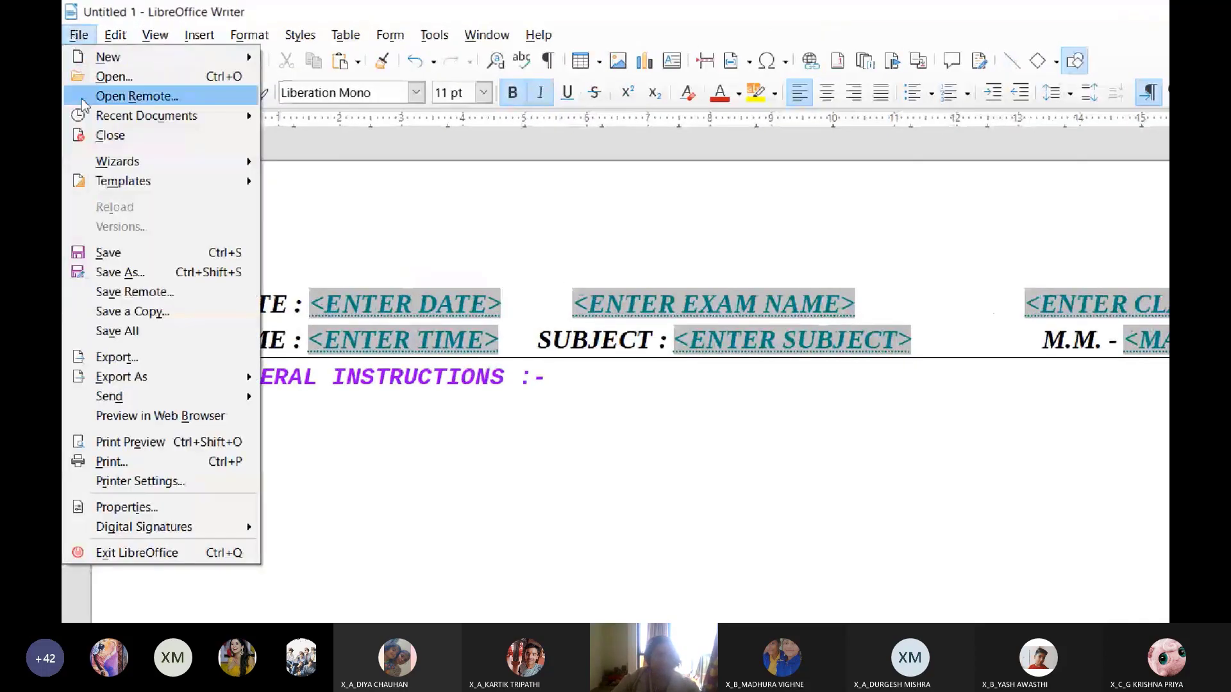
pyautogui.moveTo(122, 181)
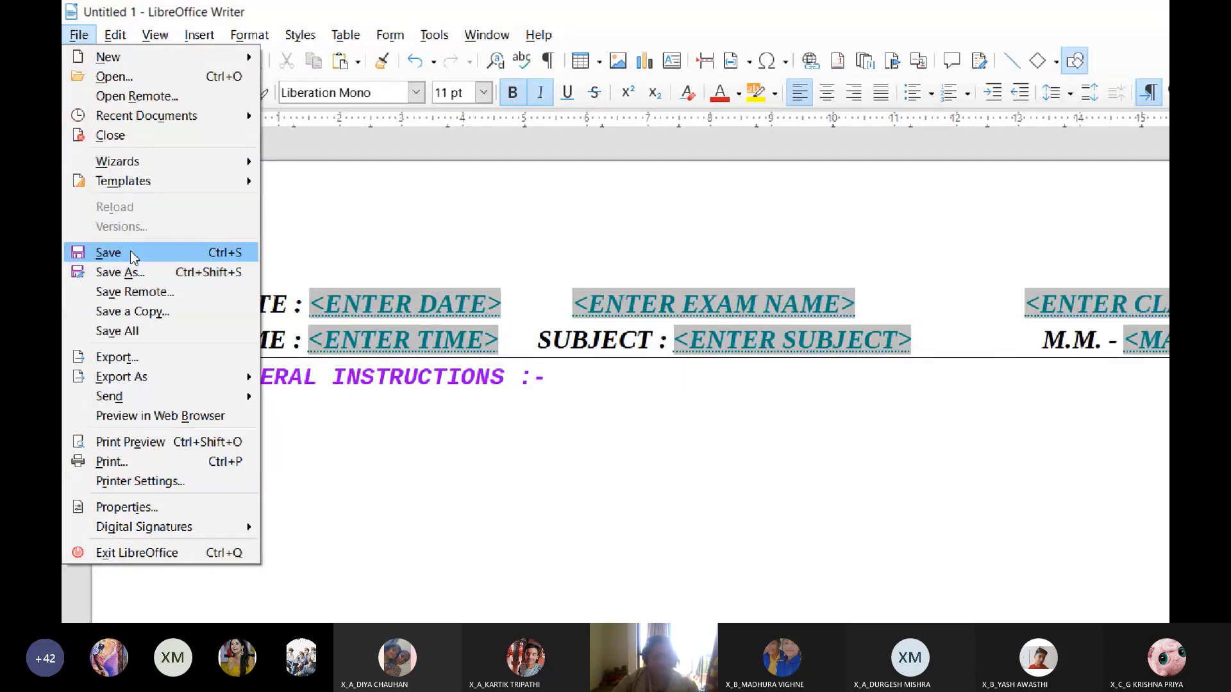
pyautogui.click(107, 253)
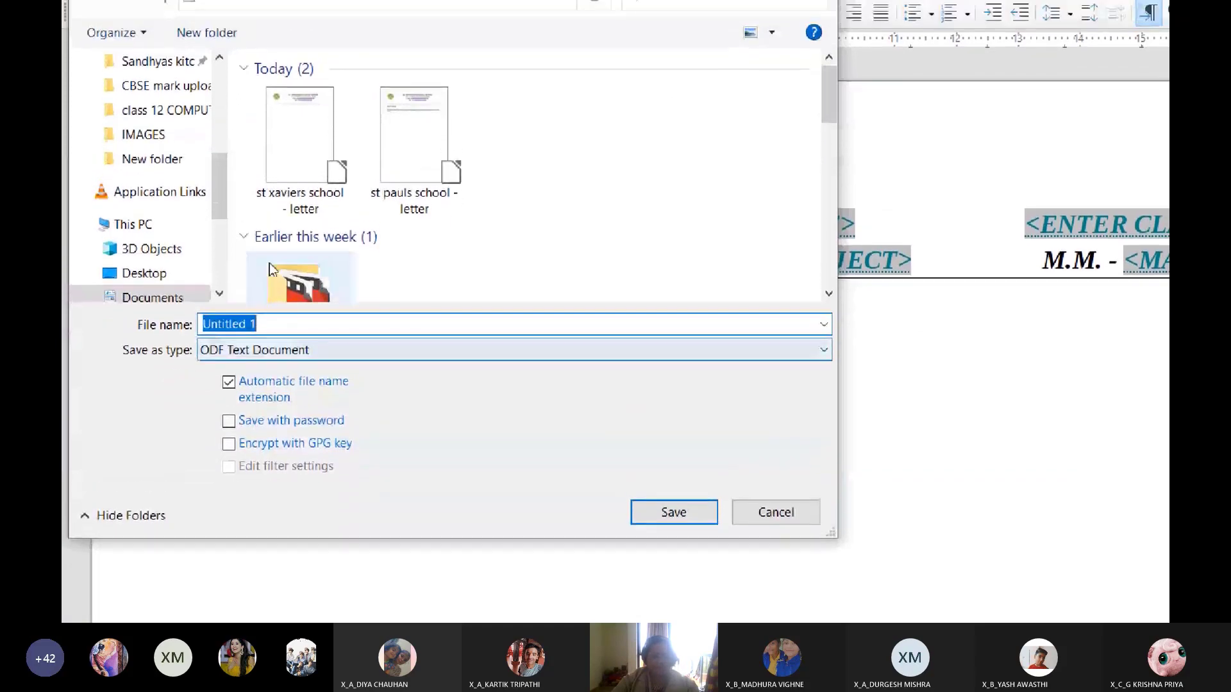
pyautogui.scroll(-4, 328, 283)
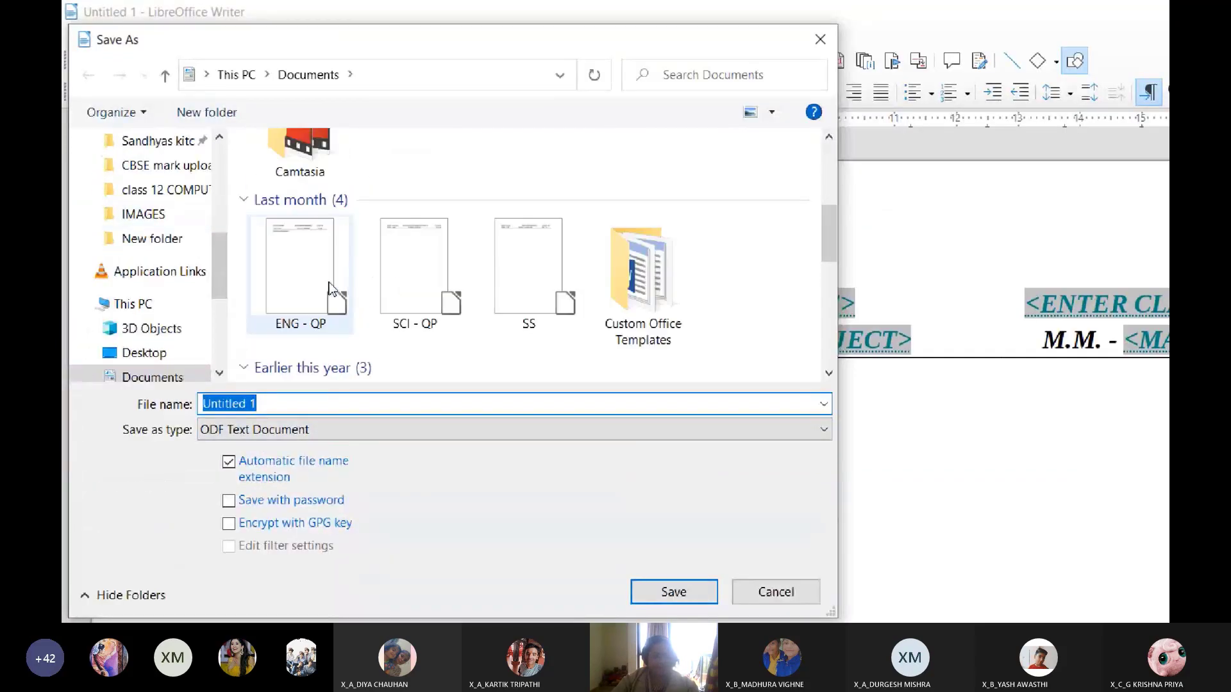
pyautogui.scroll(4, 329, 282)
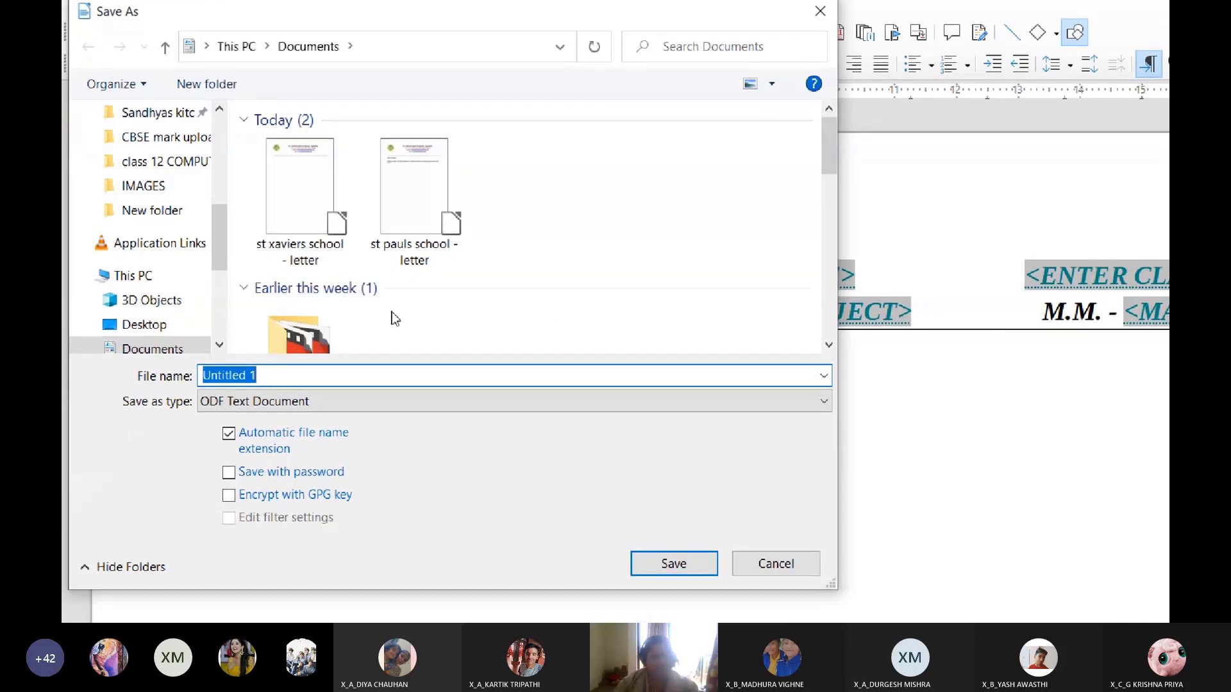
pyautogui.scroll(-3, 394, 319)
pyautogui.scroll(3, 394, 319)
pyautogui.scroll(-3, 394, 318)
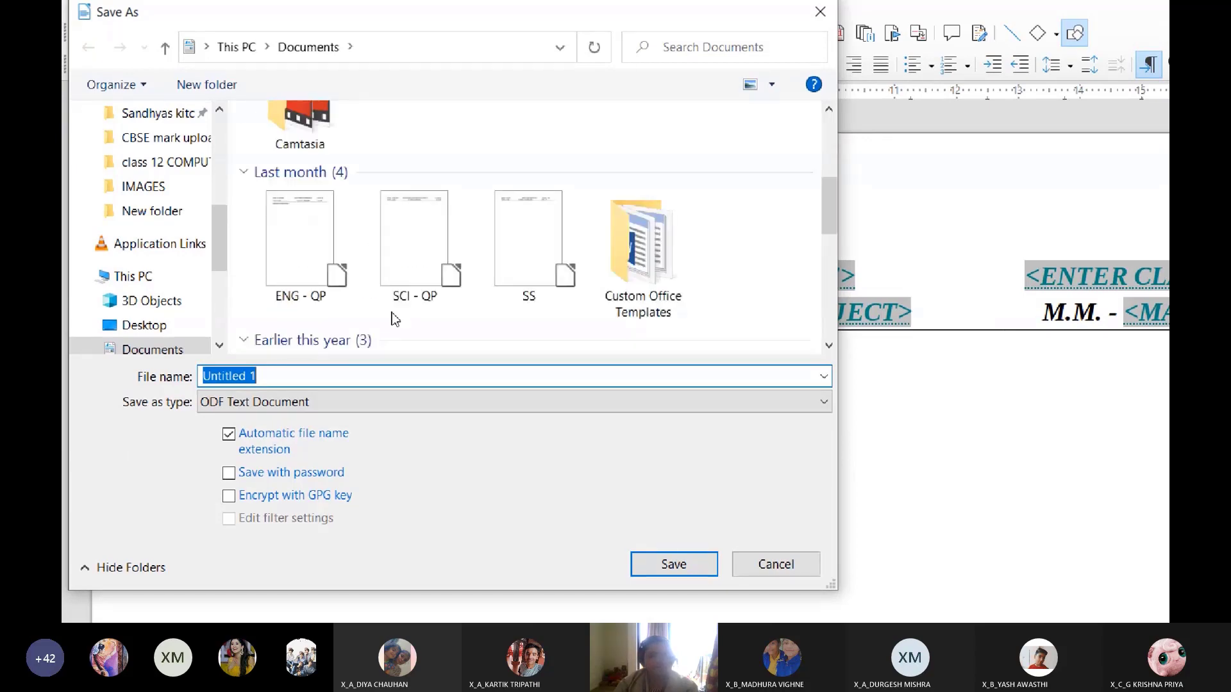
pyautogui.scroll(3, 394, 318)
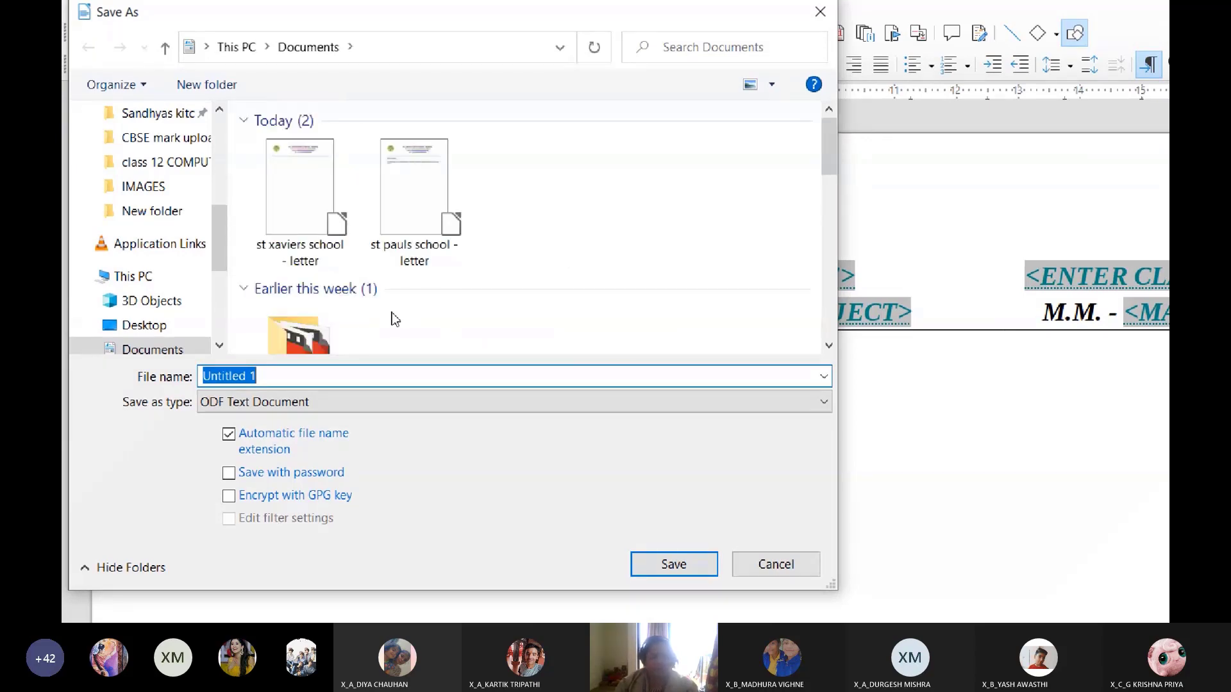
pyautogui.click(213, 84)
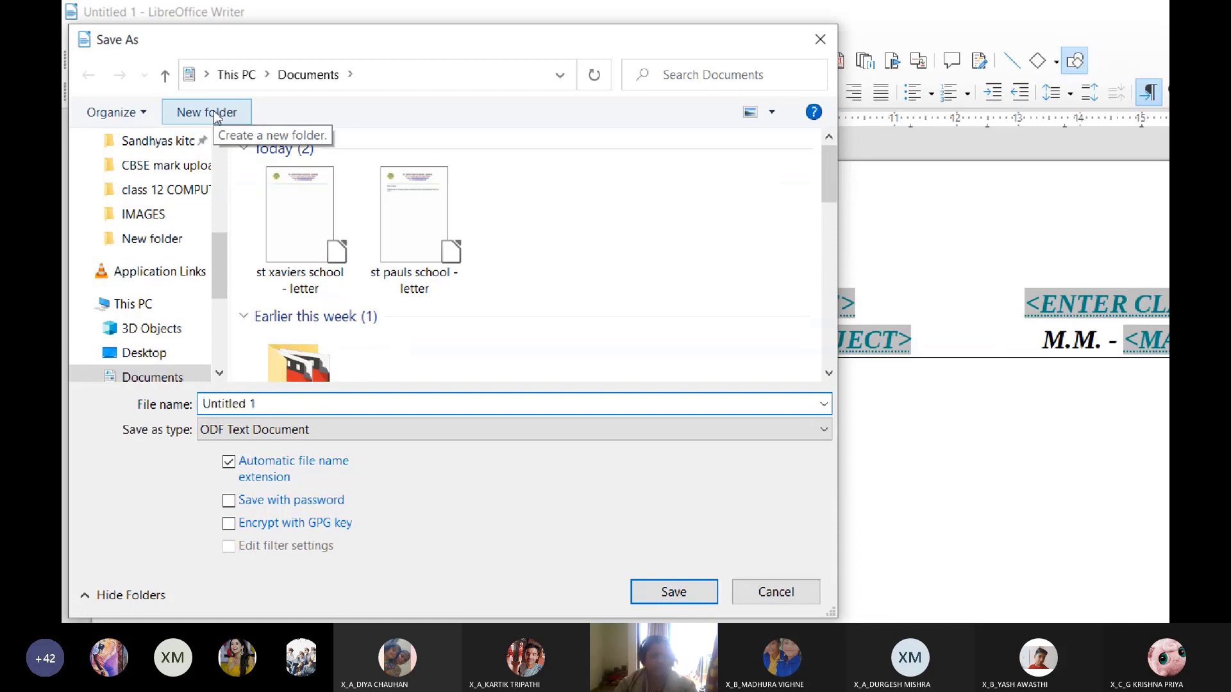
pyautogui.write('TE')
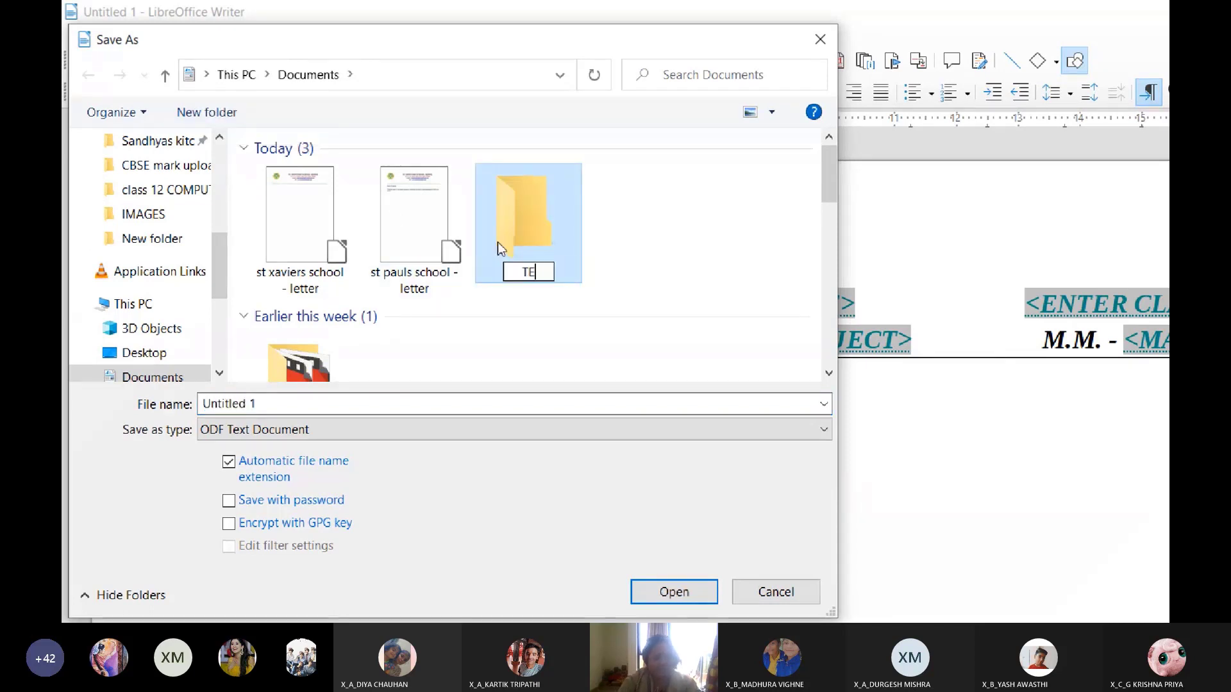
pyautogui.write('MPLATES')
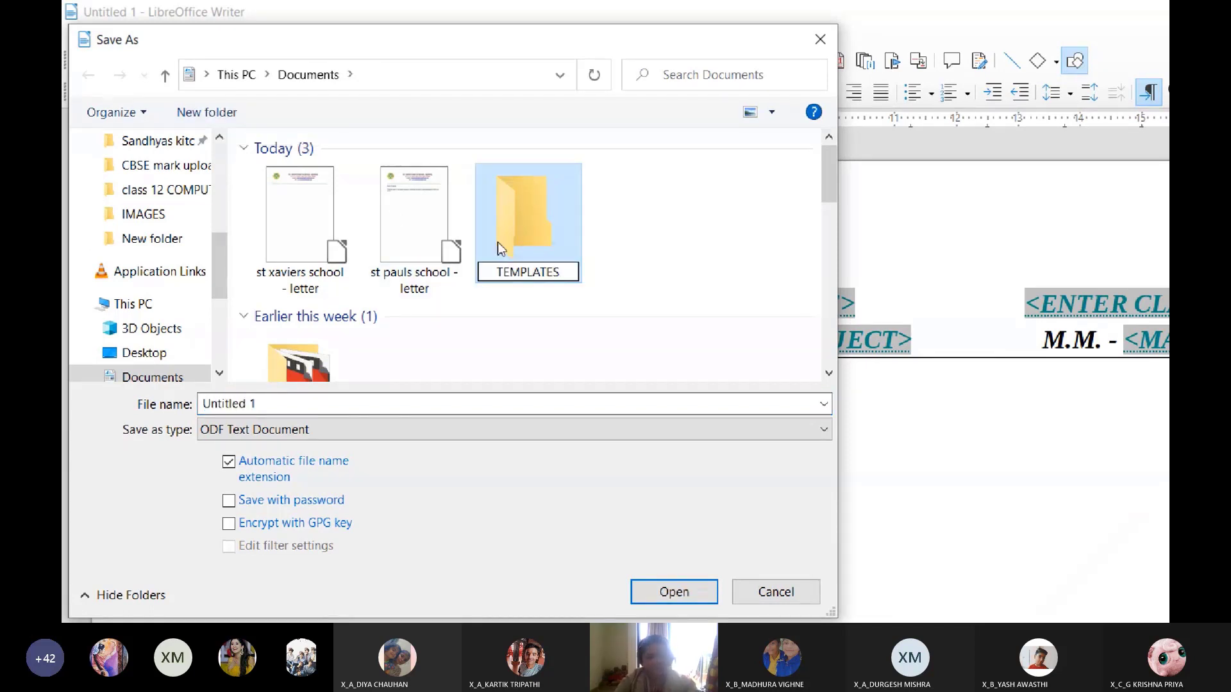
pyautogui.doubleClick(498, 241)
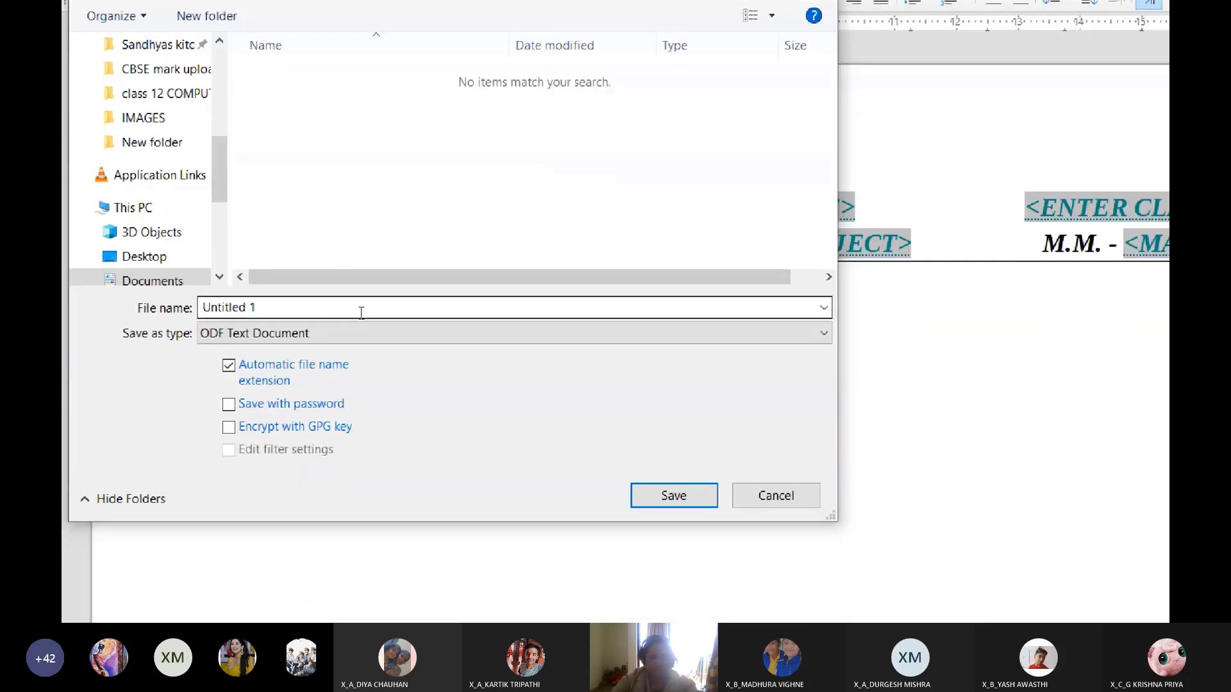
# Save the document as EXAM-FORMAT with the file type ODF Text Document Template.
pyautogui.click(361, 409)
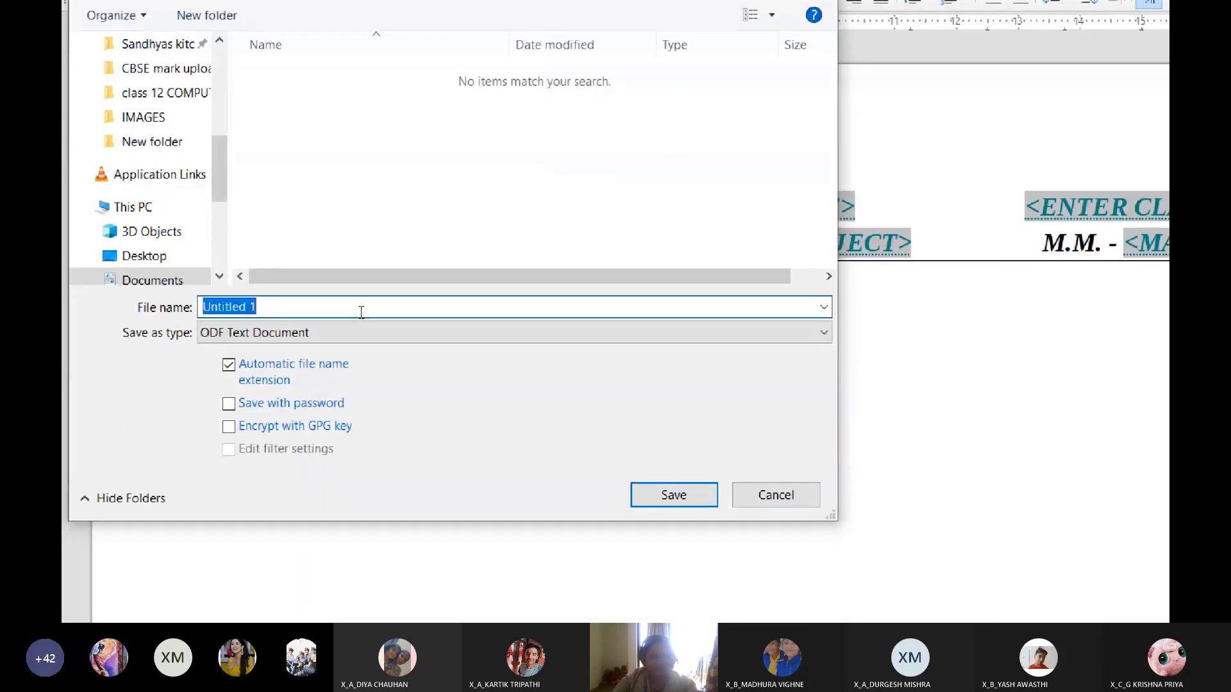
pyautogui.write('EXAM')
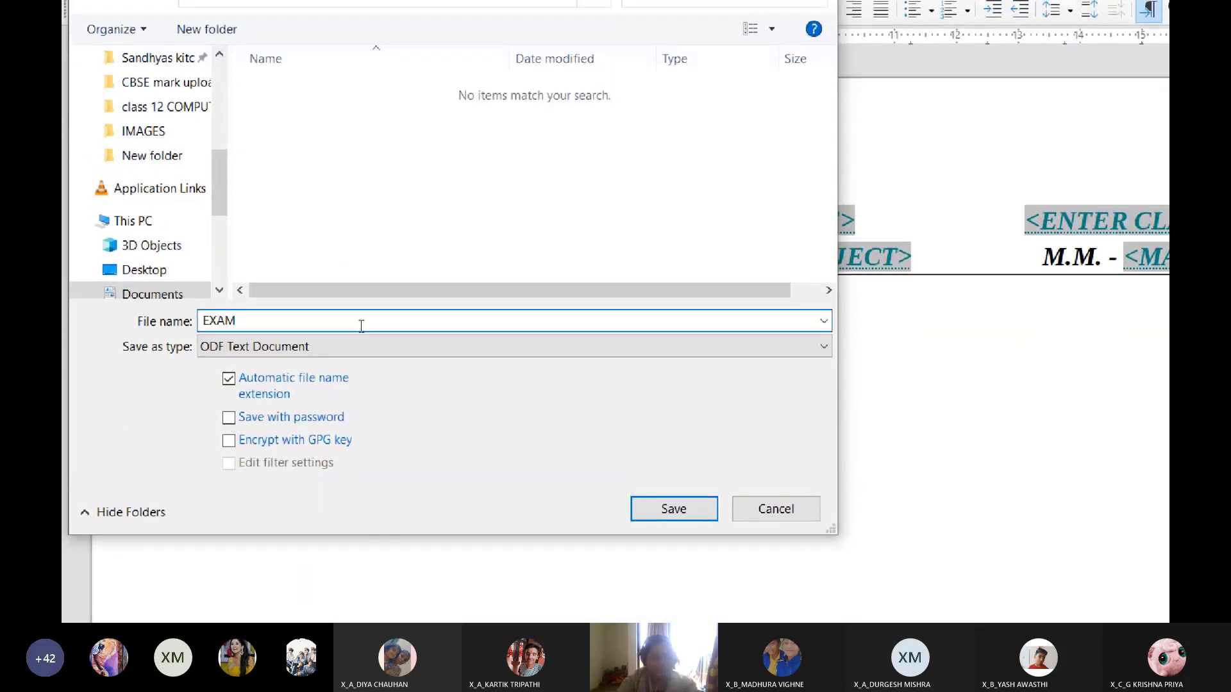
pyautogui.write('-FORMAT')
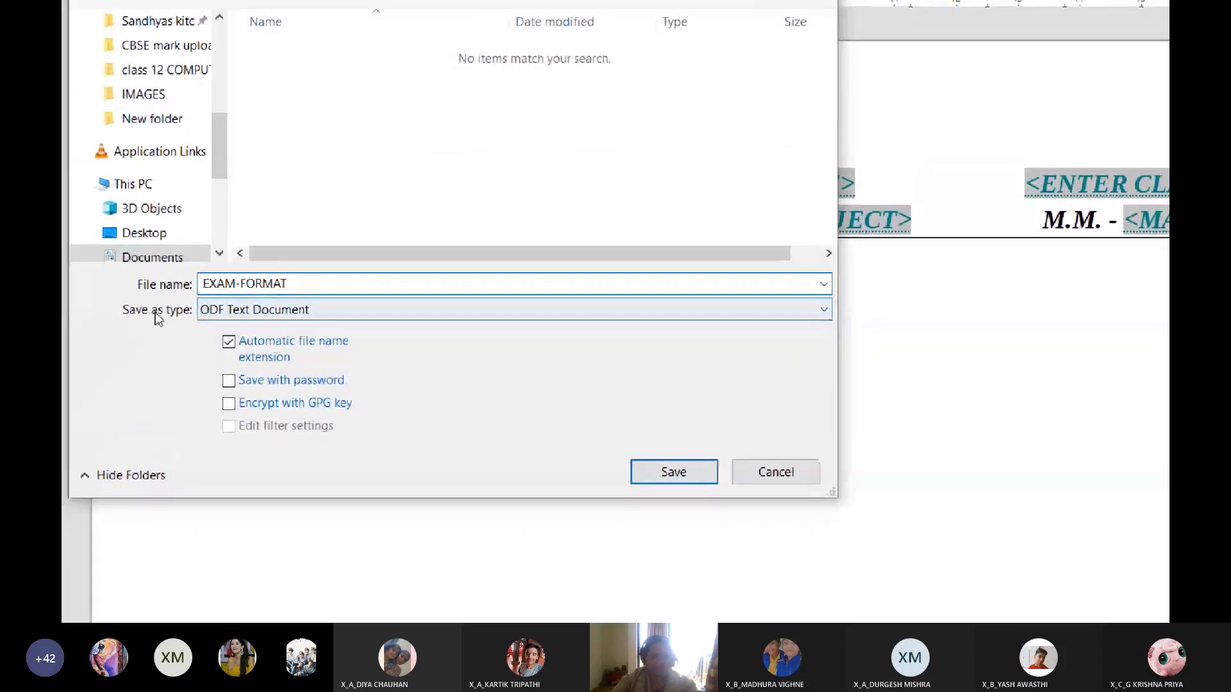
pyautogui.click(259, 316)
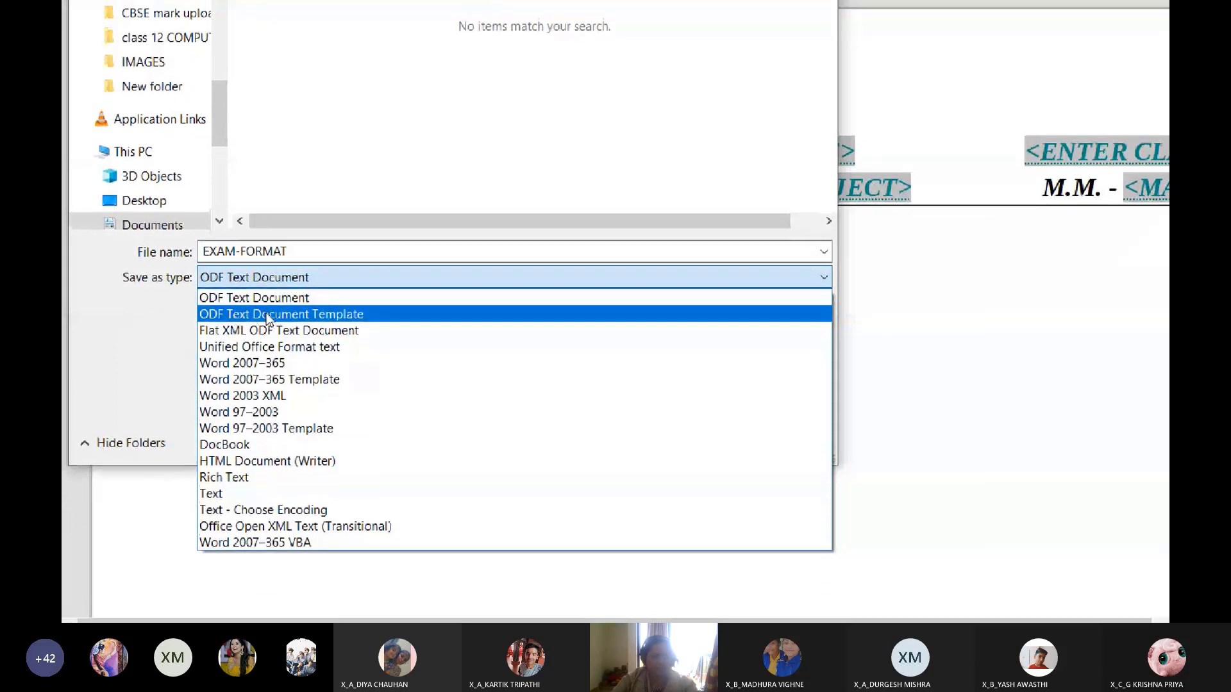
pyautogui.click(321, 313)
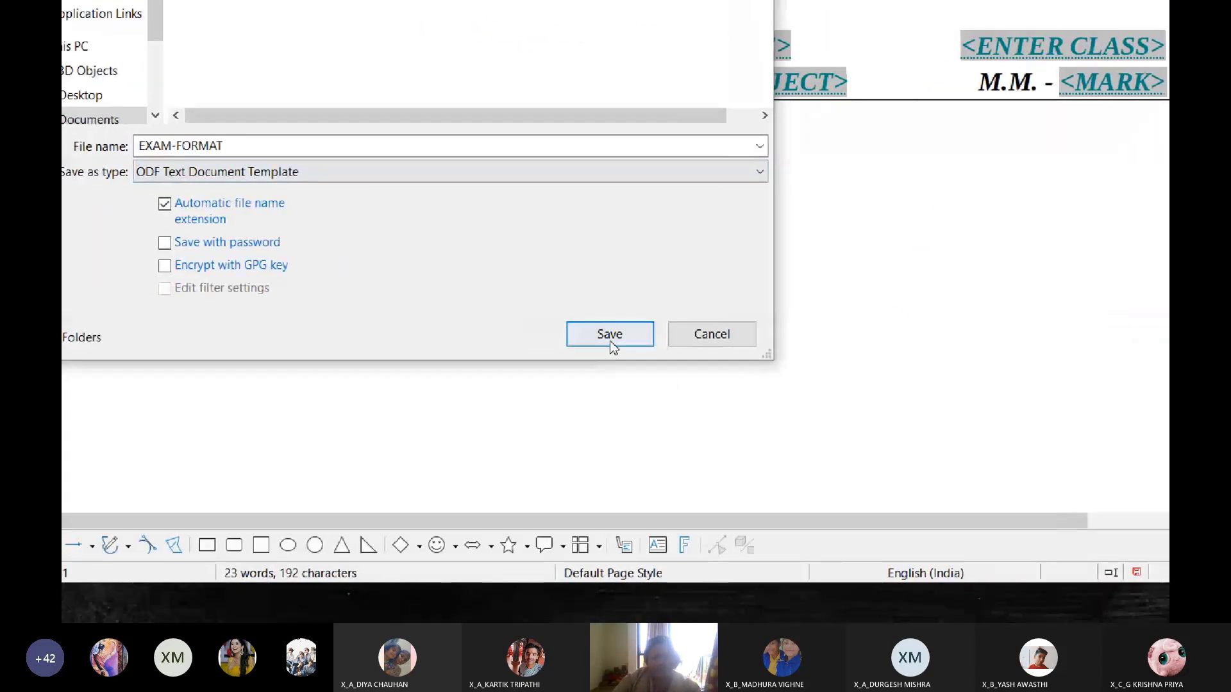
pyautogui.click(674, 477)
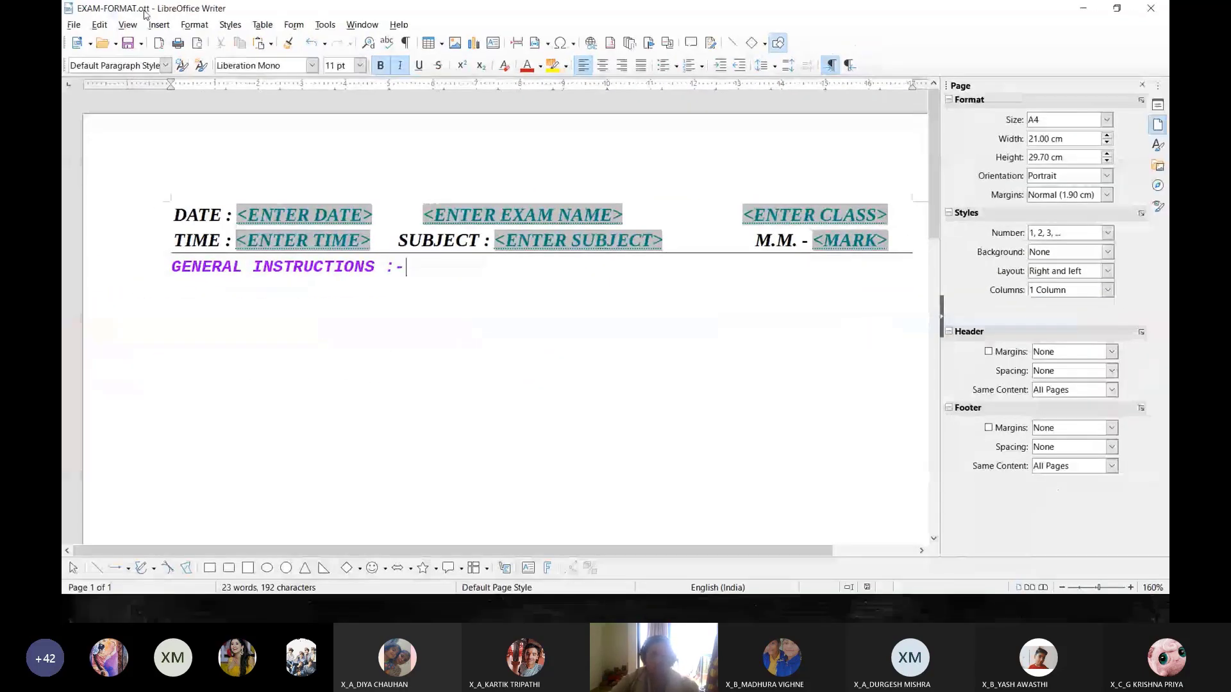
# Leave the saved template for the "st pauls school - letter" document and place the cursor in its body.
pyautogui.click(69, 26)
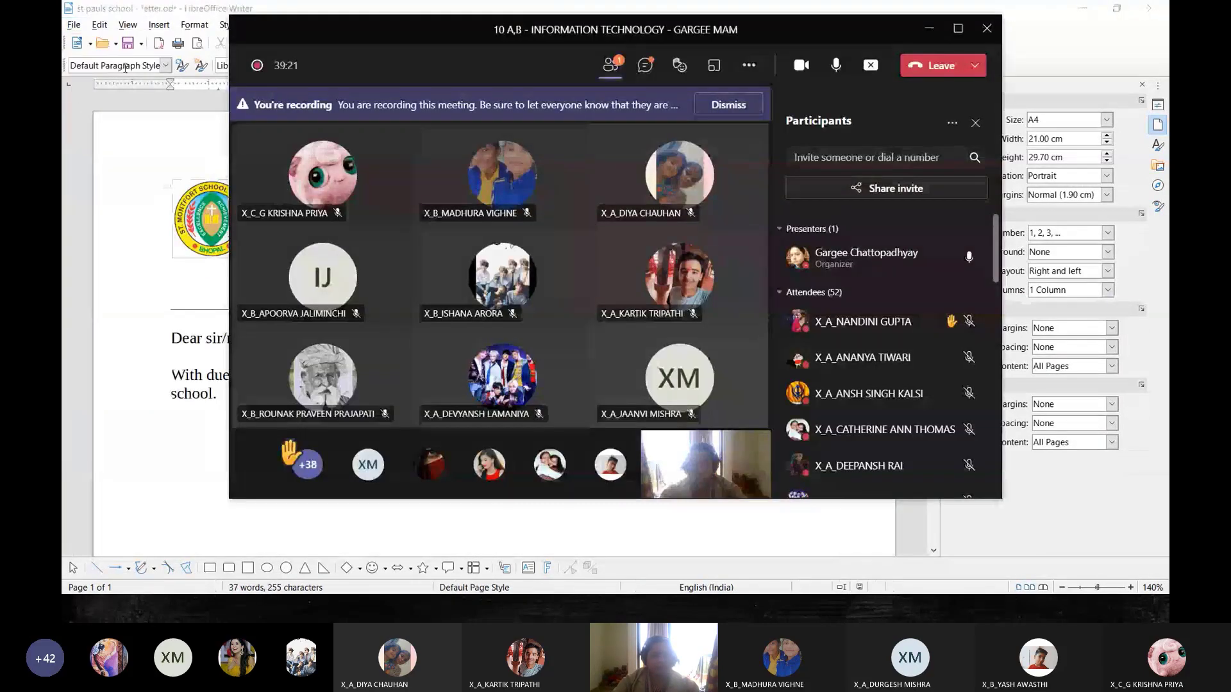
pyautogui.click(118, 119)
pyautogui.click(74, 25)
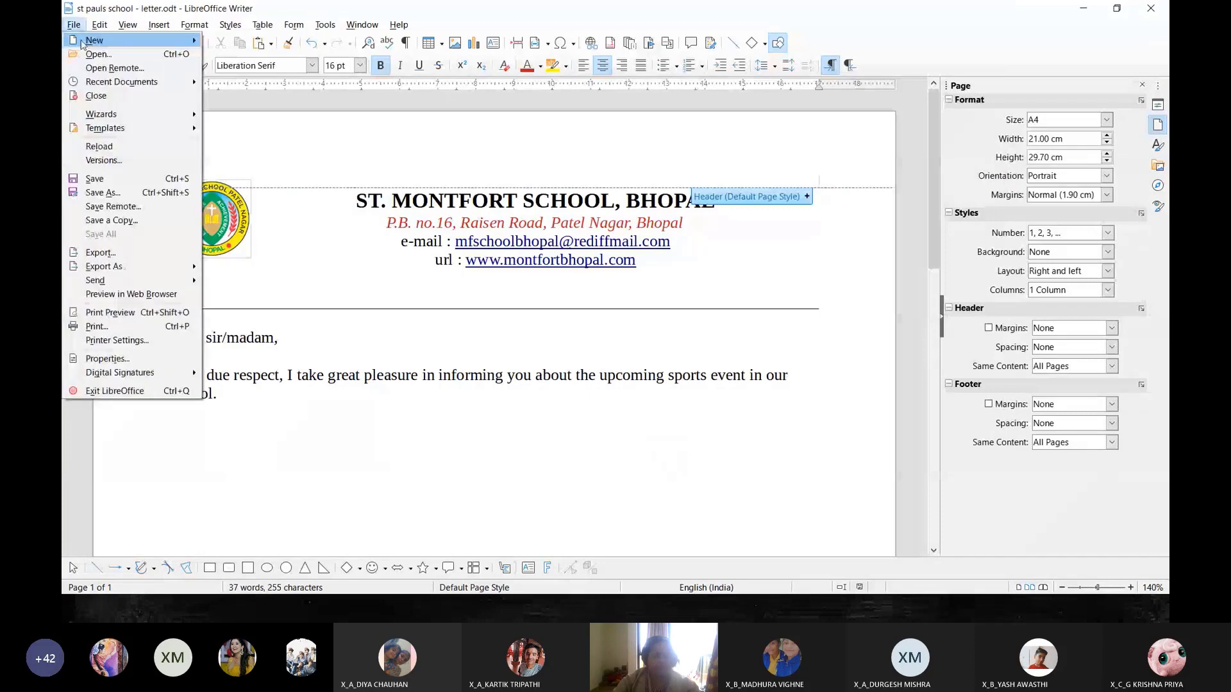
pyautogui.click(513, 486)
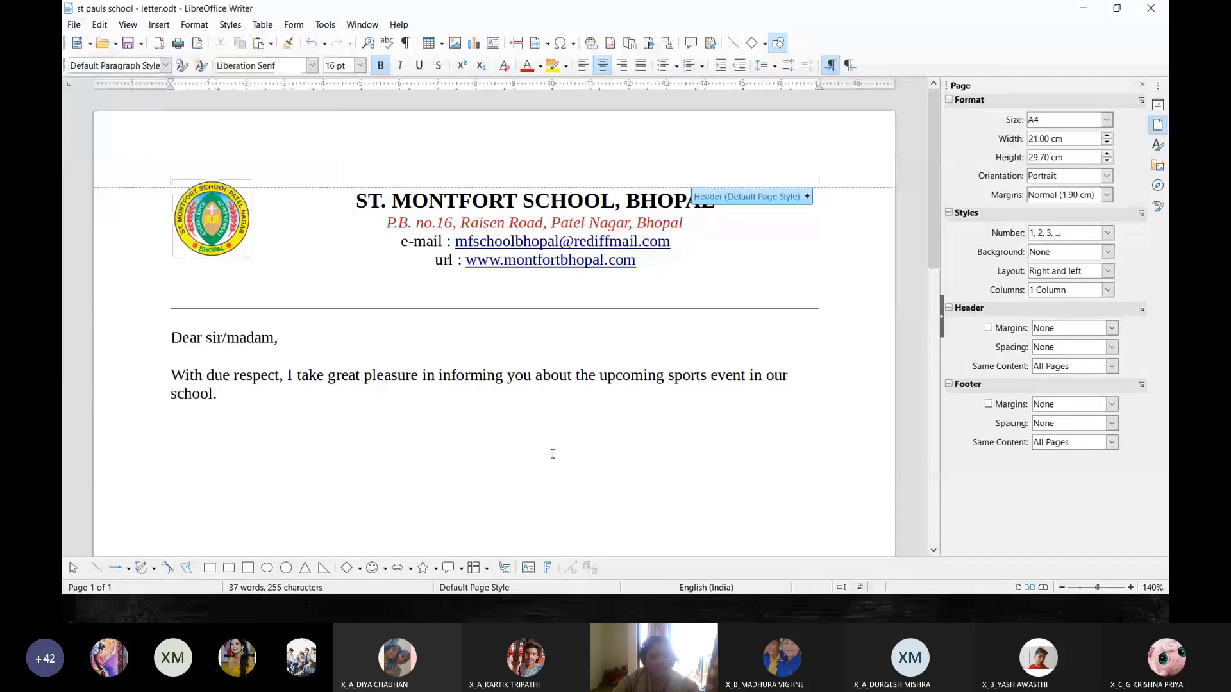
pyautogui.click(644, 456)
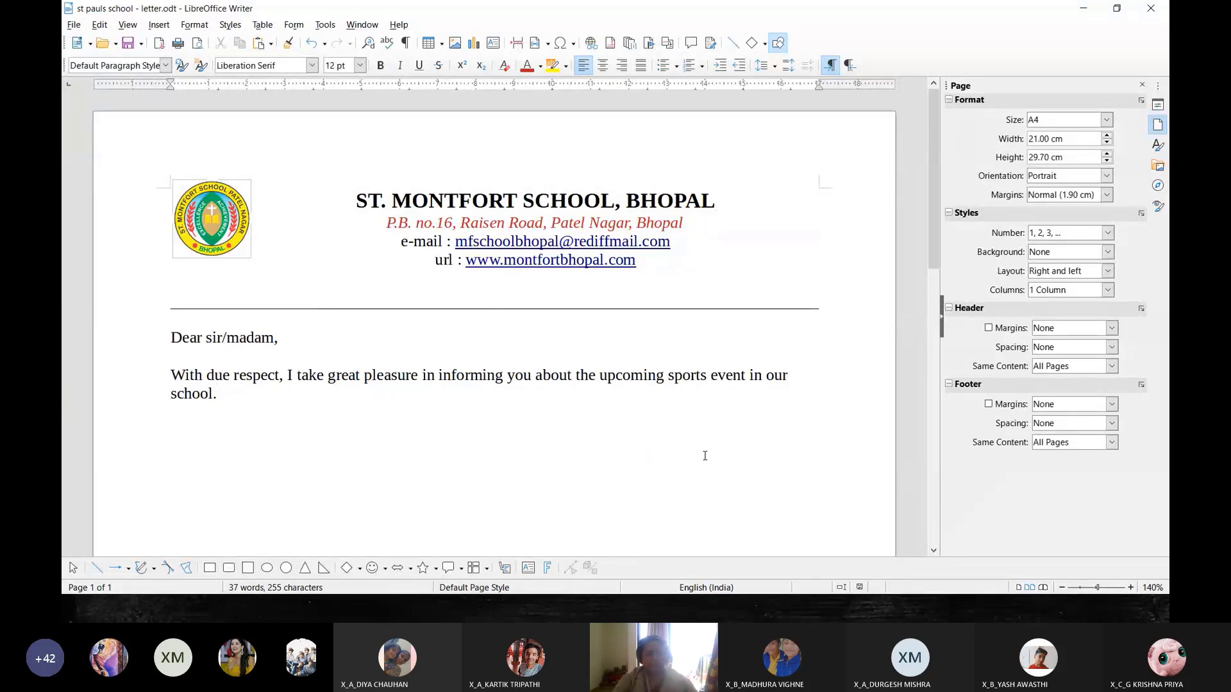
# Open the template chooser for a new document and list the document templates from All Categories.
pyautogui.click(75, 25)
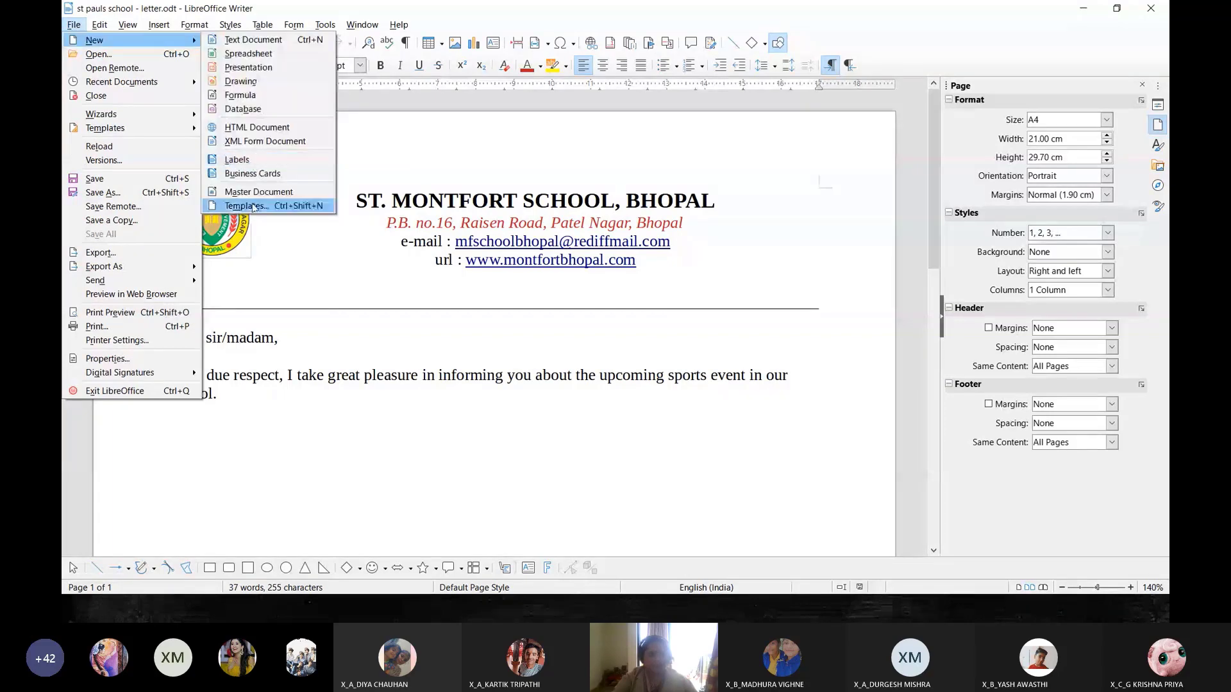
pyautogui.click(343, 234)
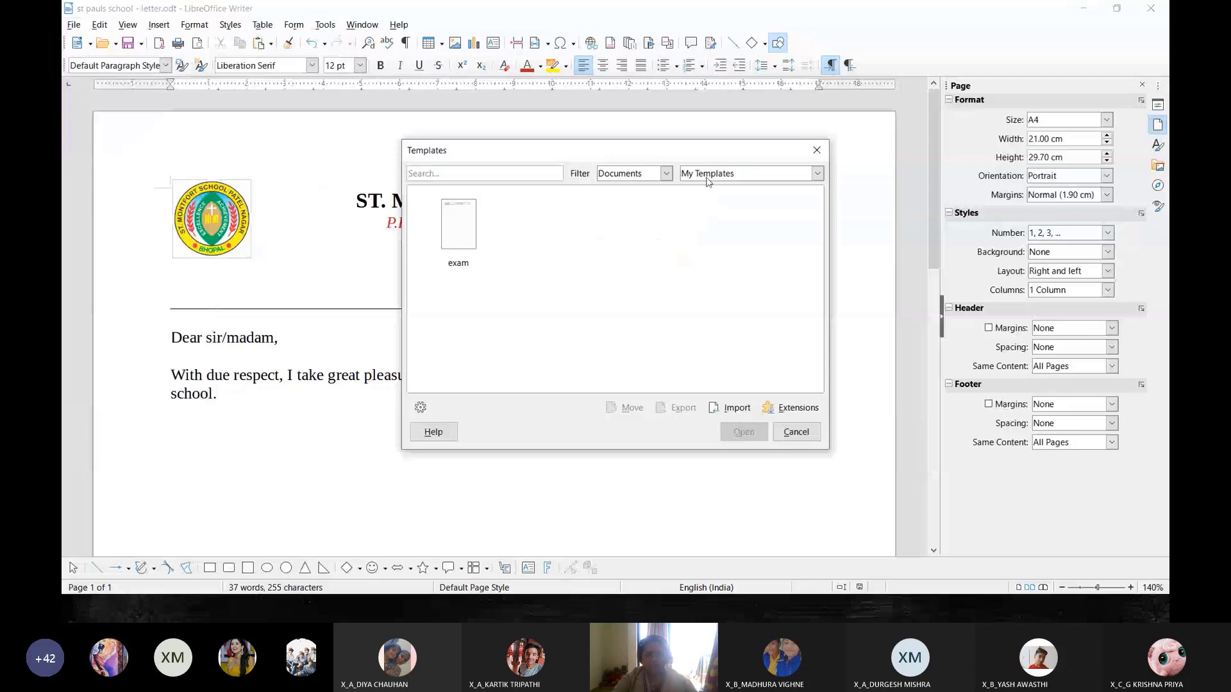
pyautogui.click(739, 175)
pyautogui.click(736, 187)
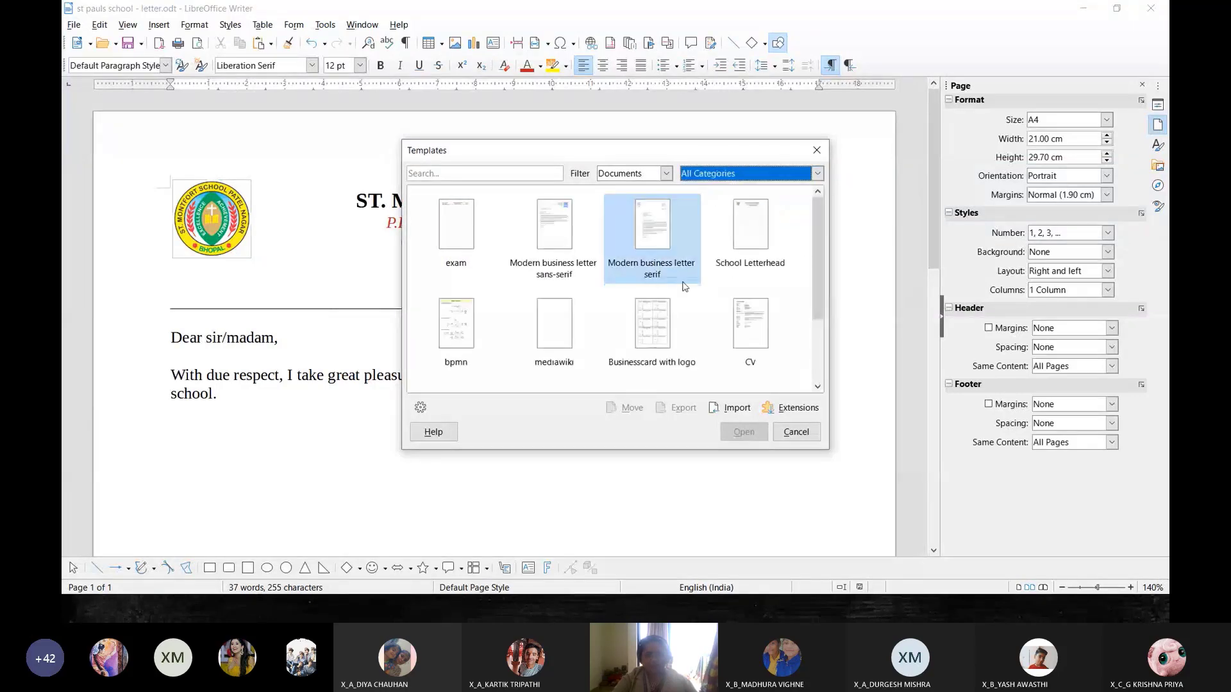
# Look through the listed document templates and the template category choices.
pyautogui.scroll(-3, 700, 298)
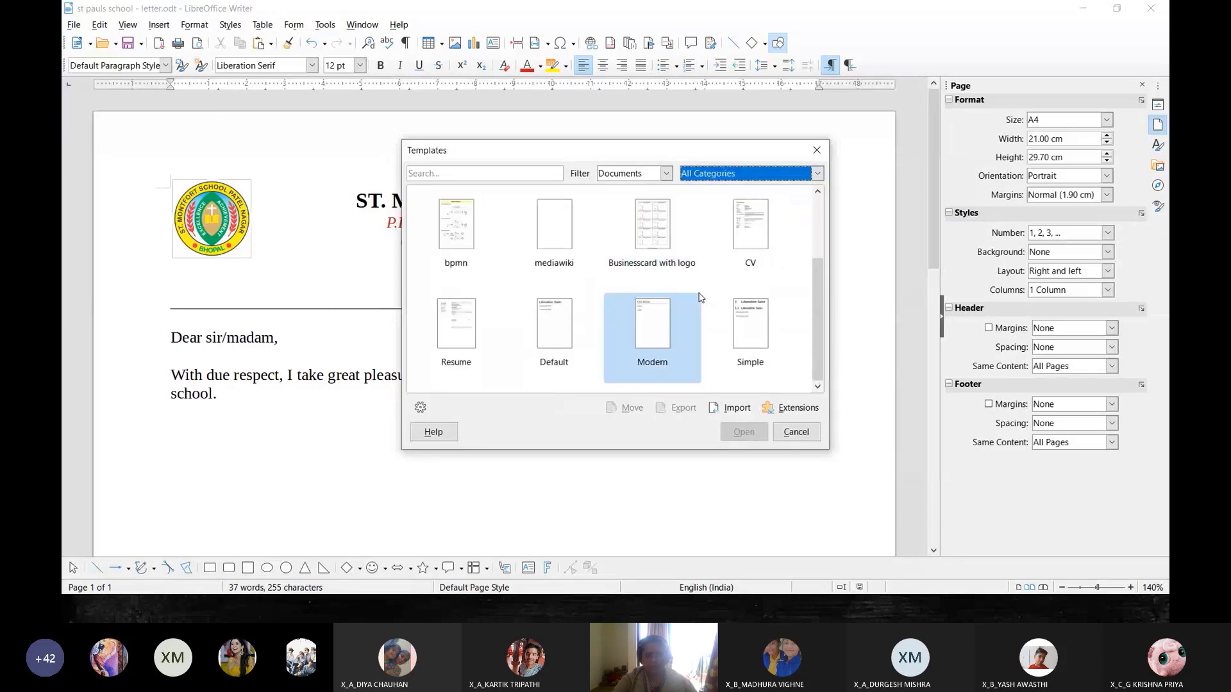
pyautogui.scroll(3, 700, 297)
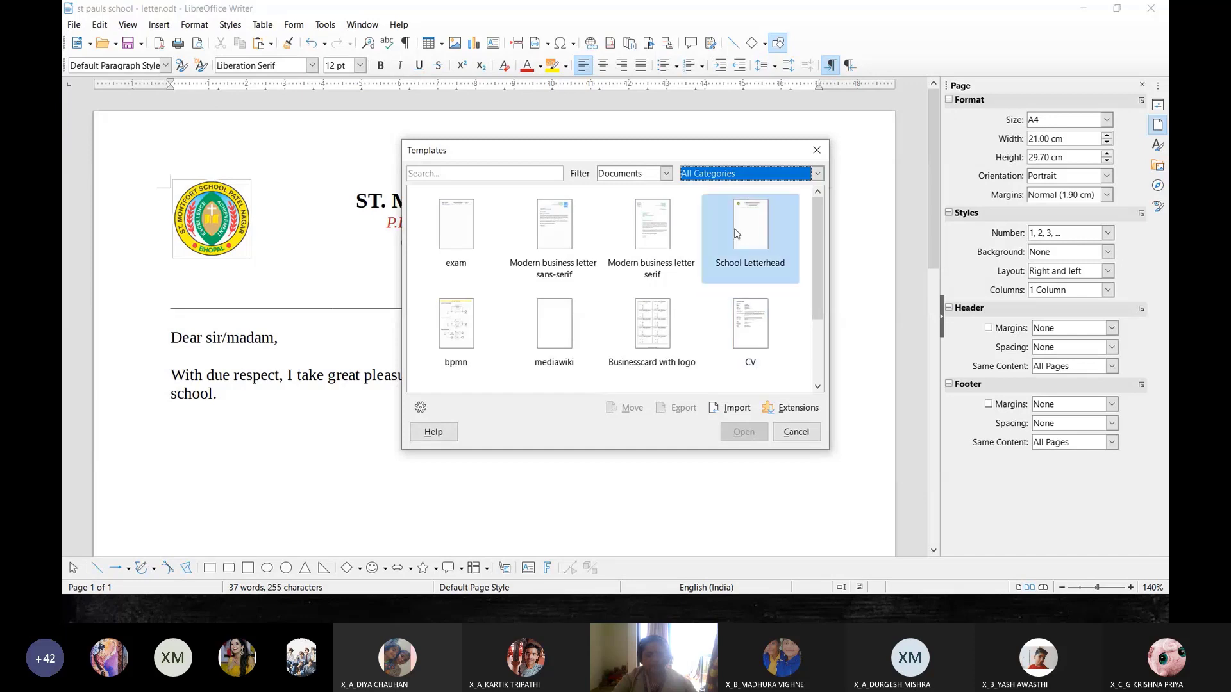
pyautogui.click(700, 178)
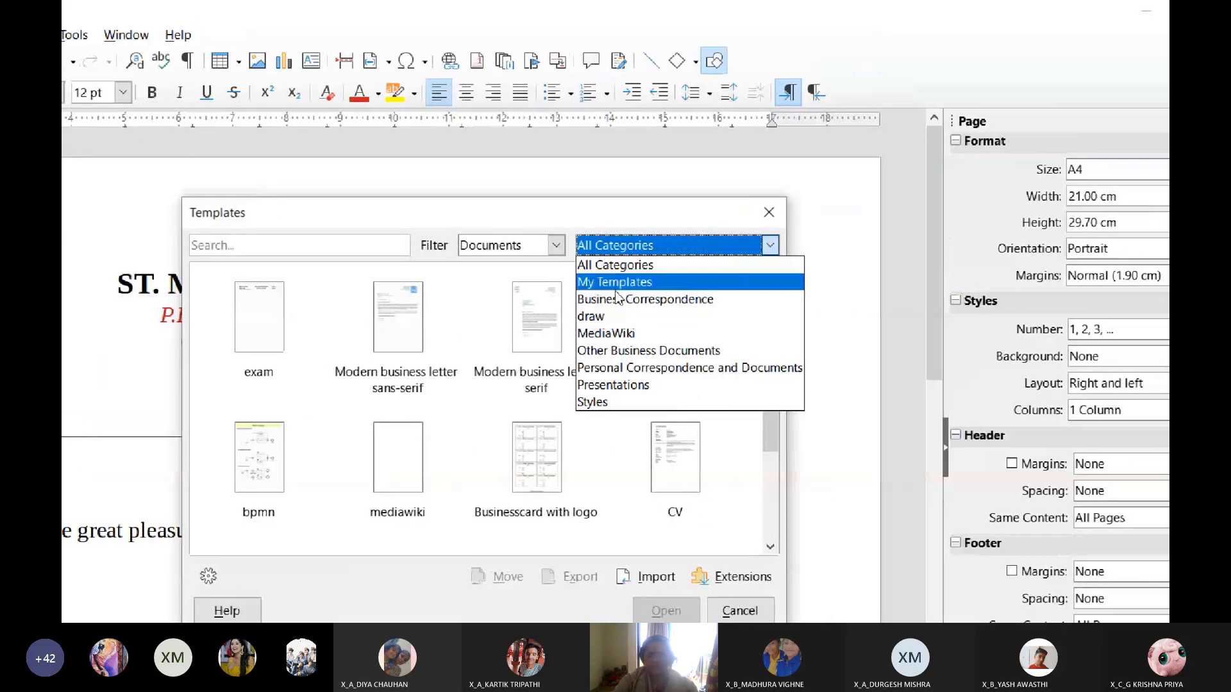
pyautogui.click(616, 289)
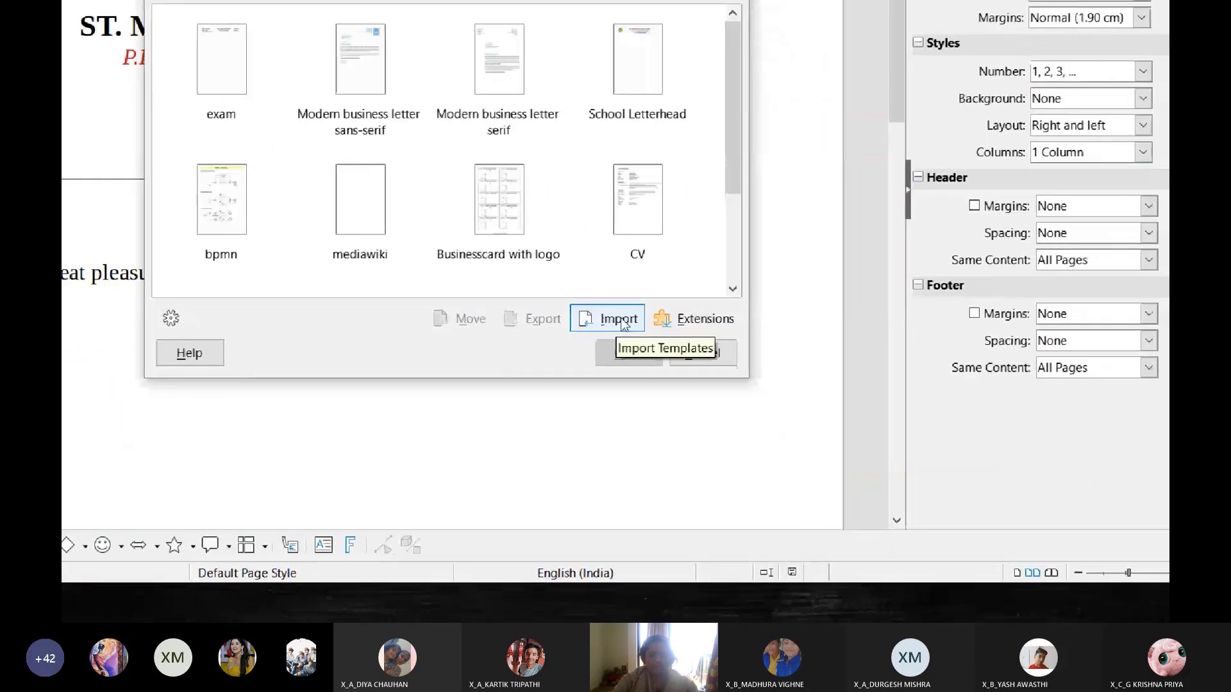
# Import the EXAM-FORMAT template from the TEMPLATES folder into the Other Business Documents category.
pyautogui.click(619, 321)
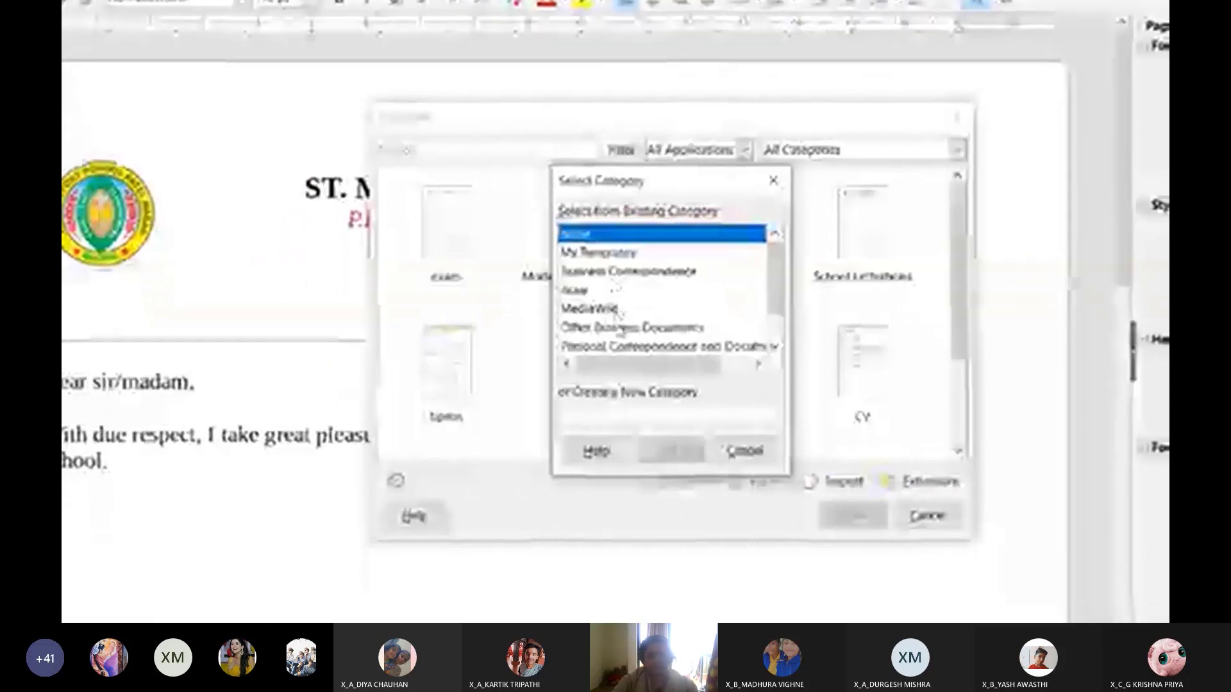
pyautogui.scroll(-1, 617, 314)
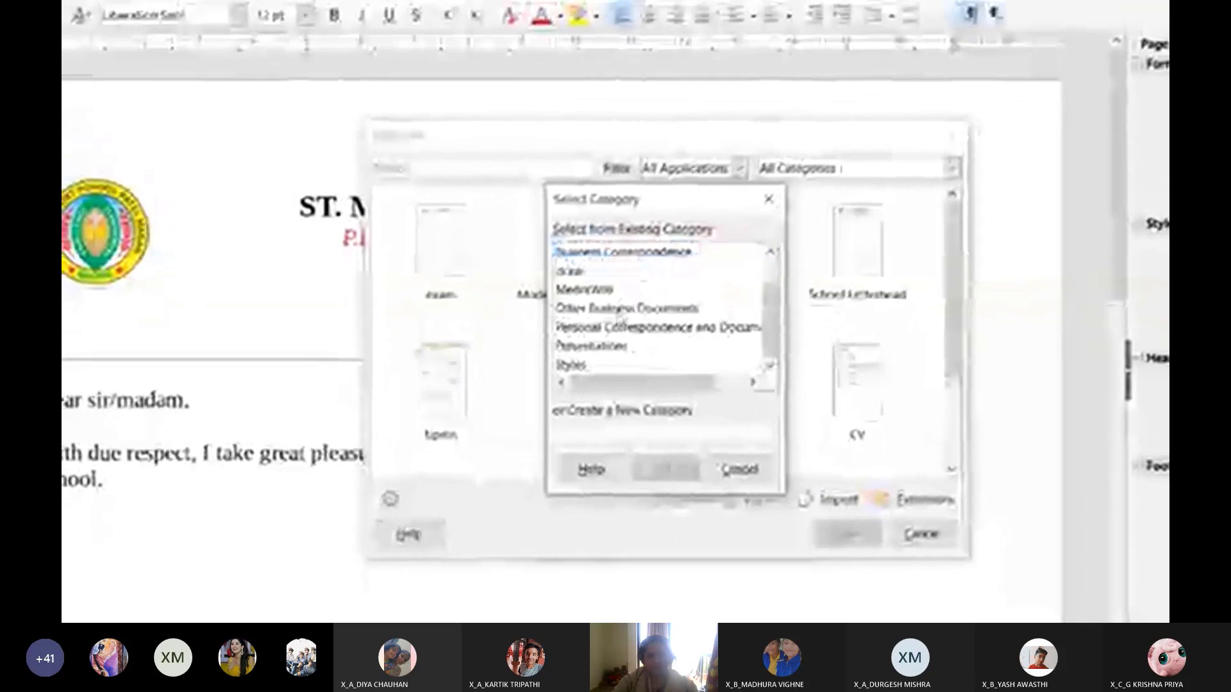
pyautogui.click(619, 310)
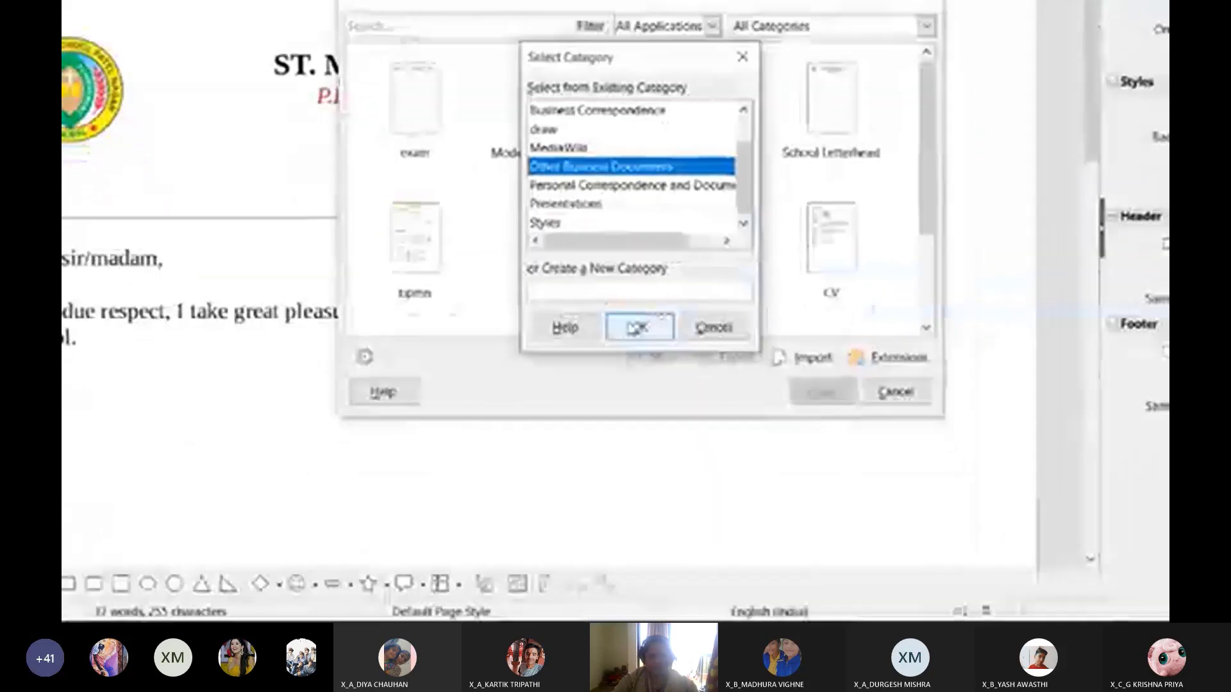
pyautogui.click(666, 469)
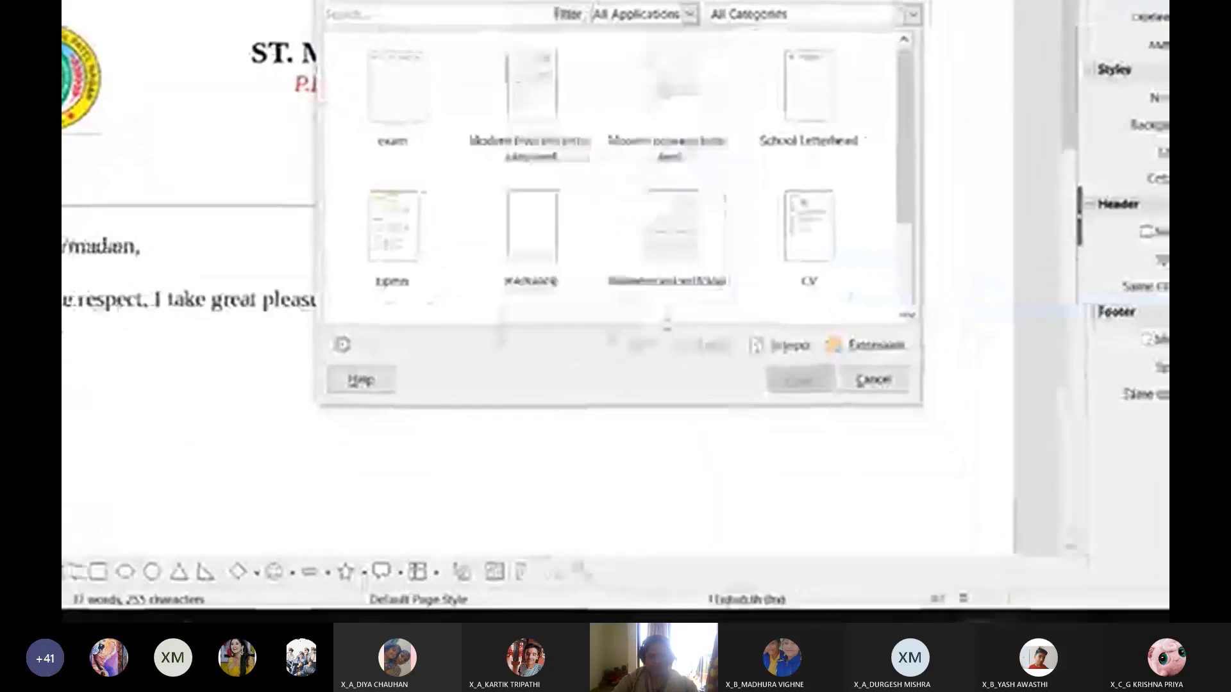
pyautogui.click(780, 345)
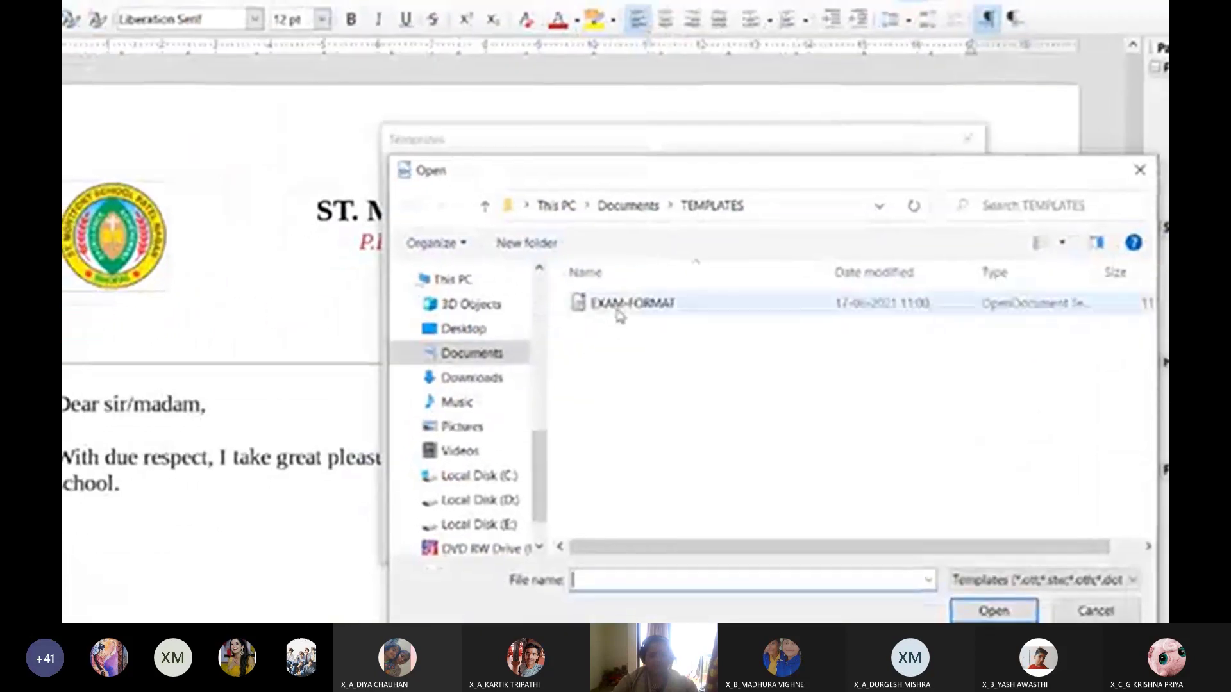
pyautogui.click(620, 305)
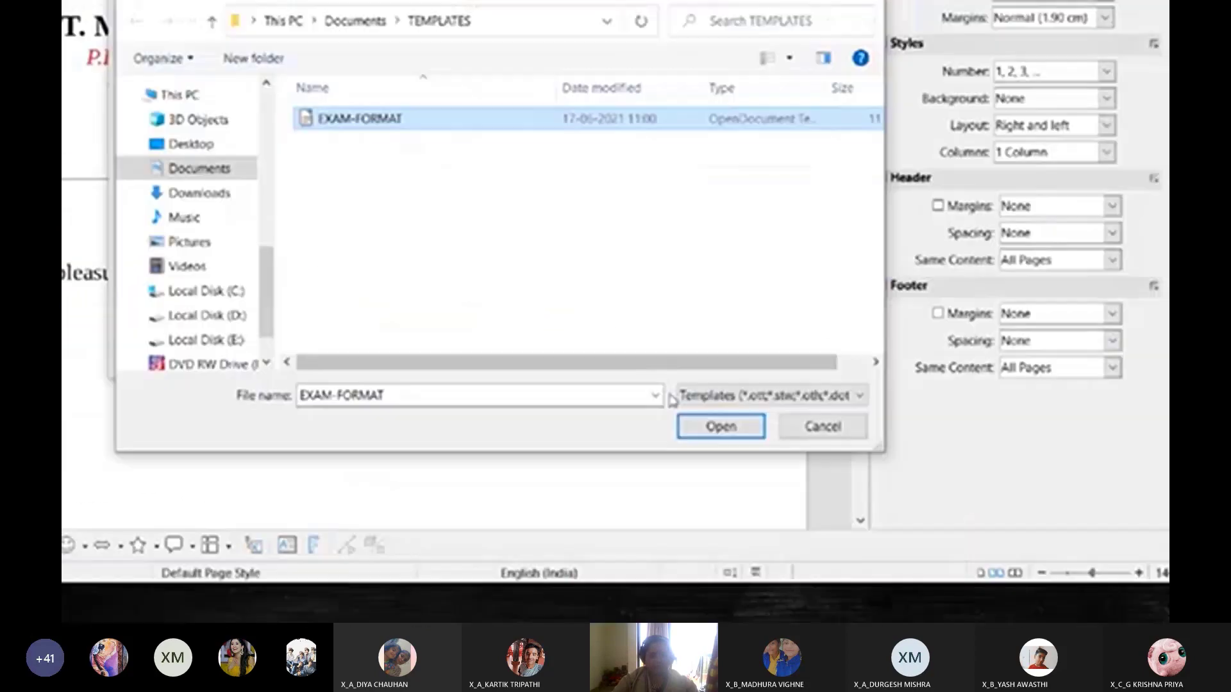
pyautogui.click(712, 428)
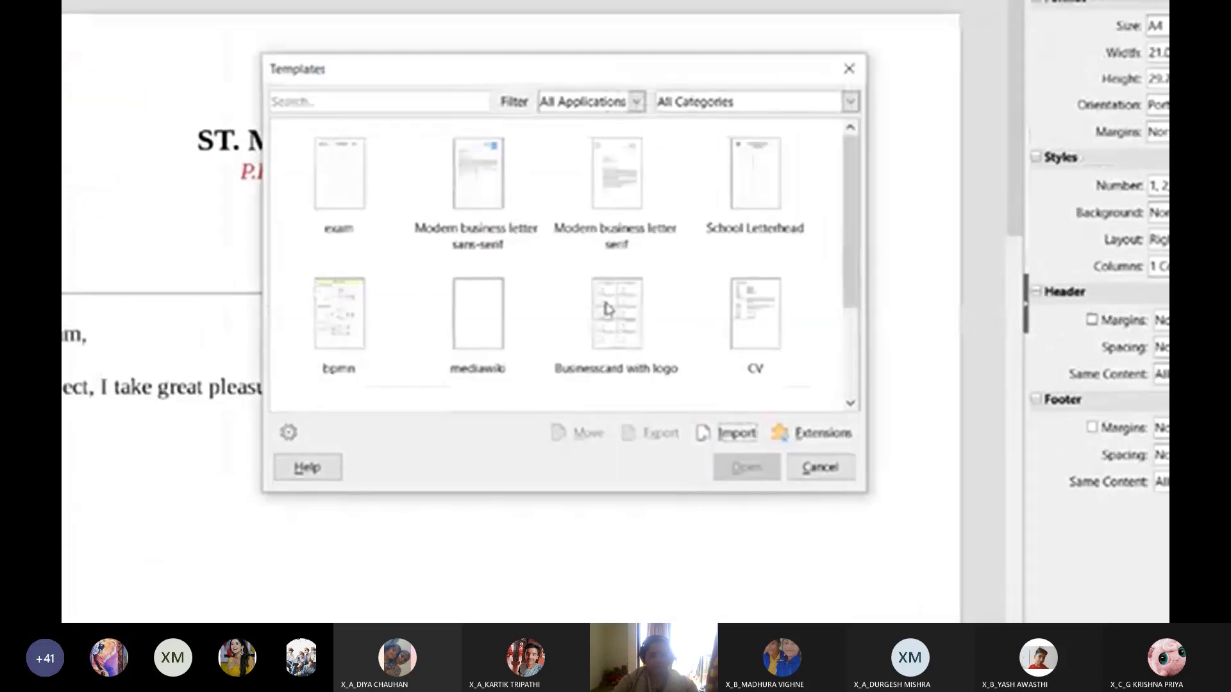
# Move the imported EXAM-FORMAT template to the My Templates category.
pyautogui.scroll(-1, 611, 279)
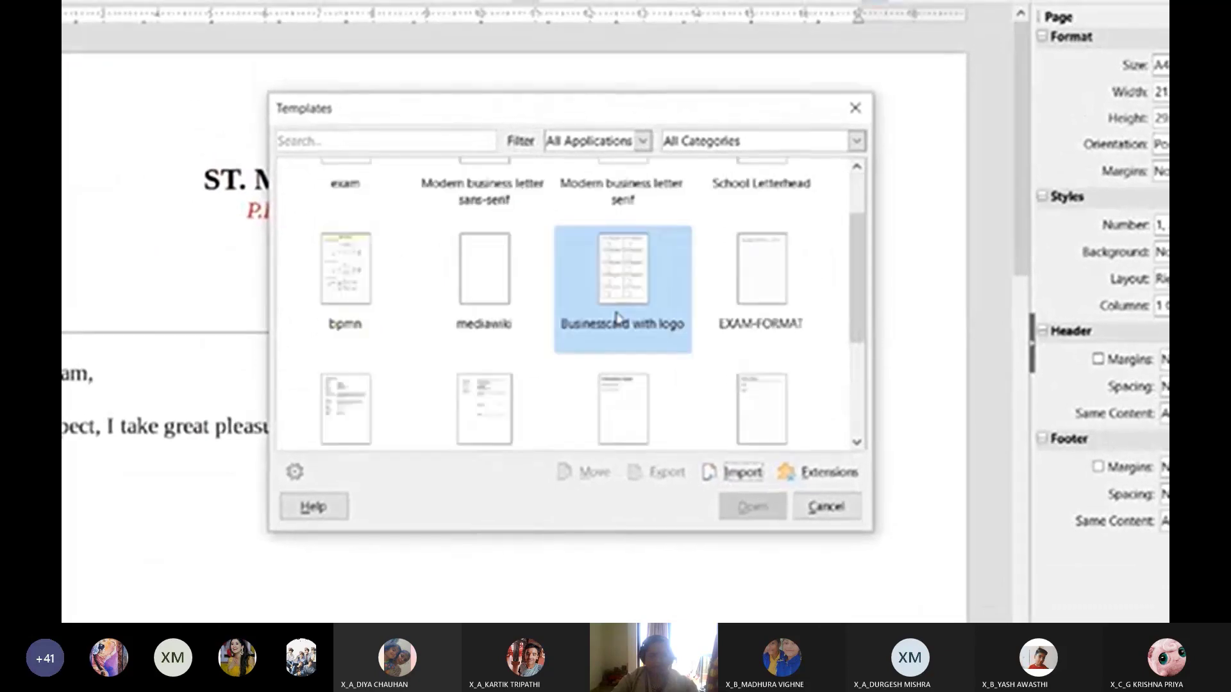
pyautogui.scroll(-1, 617, 316)
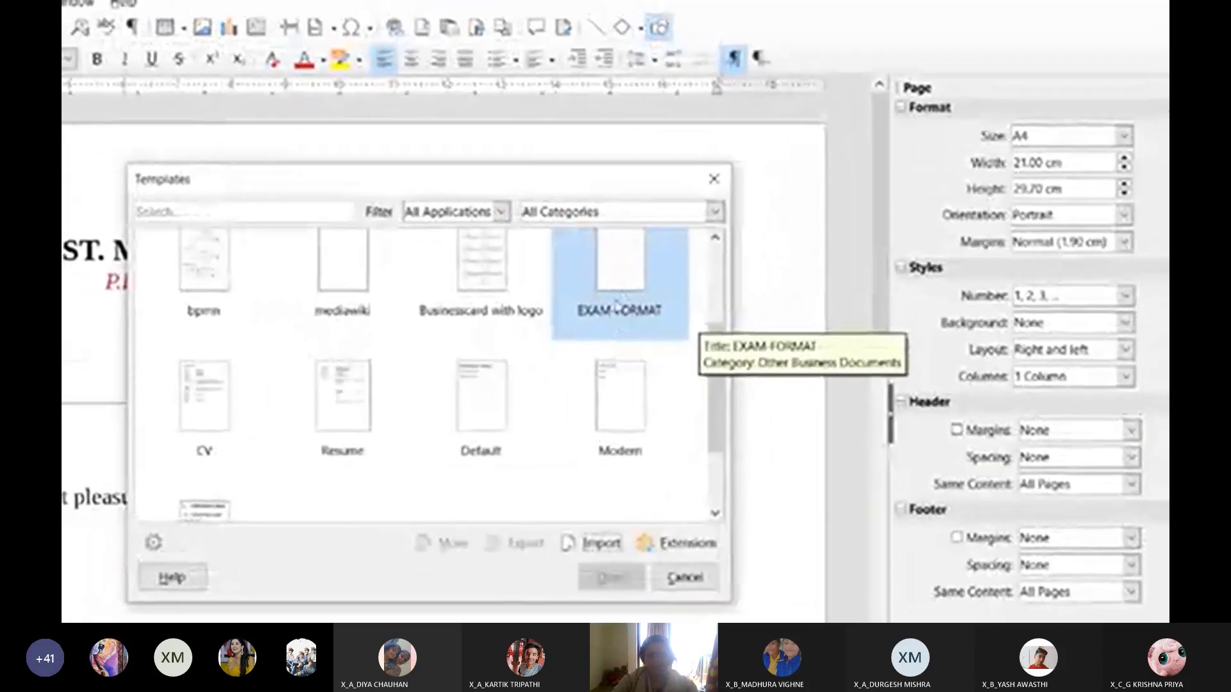
pyautogui.click(617, 302)
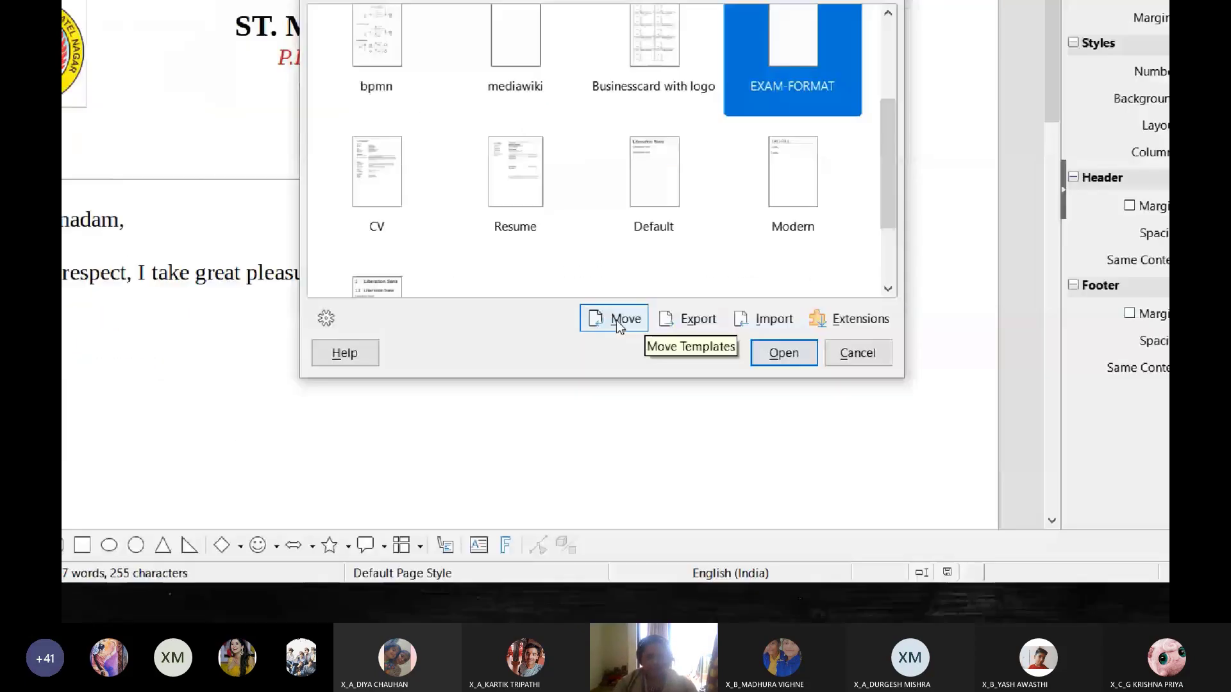
pyautogui.click(547, 365)
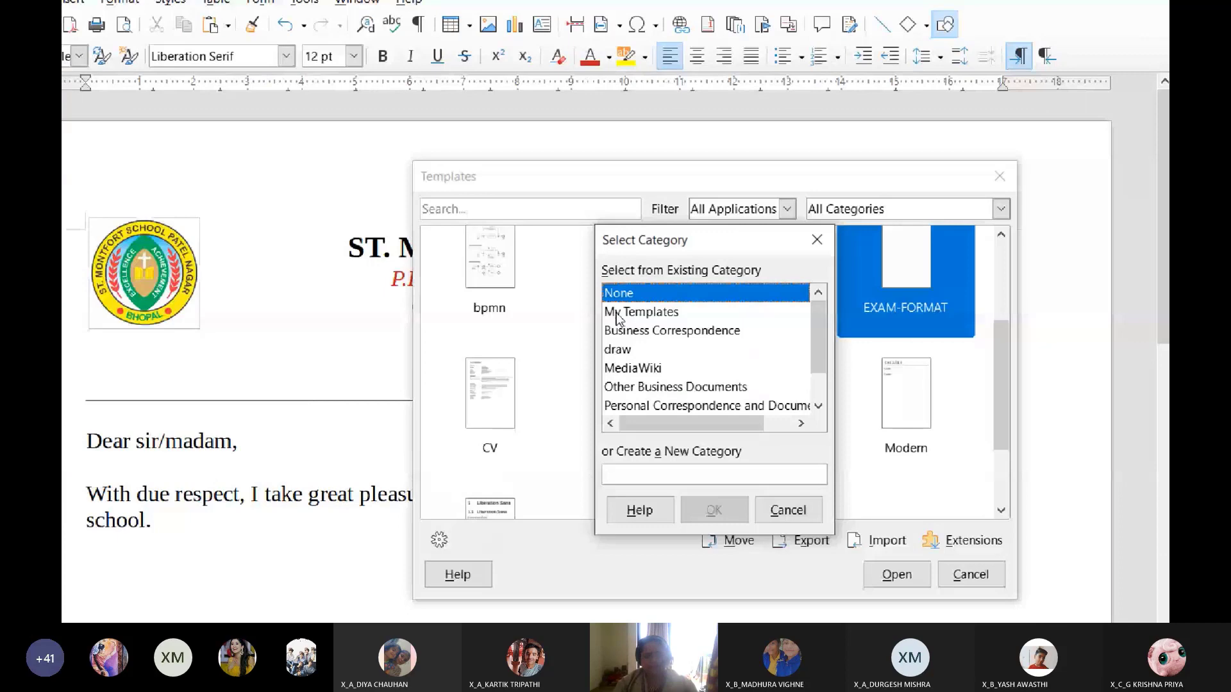
pyautogui.click(616, 312)
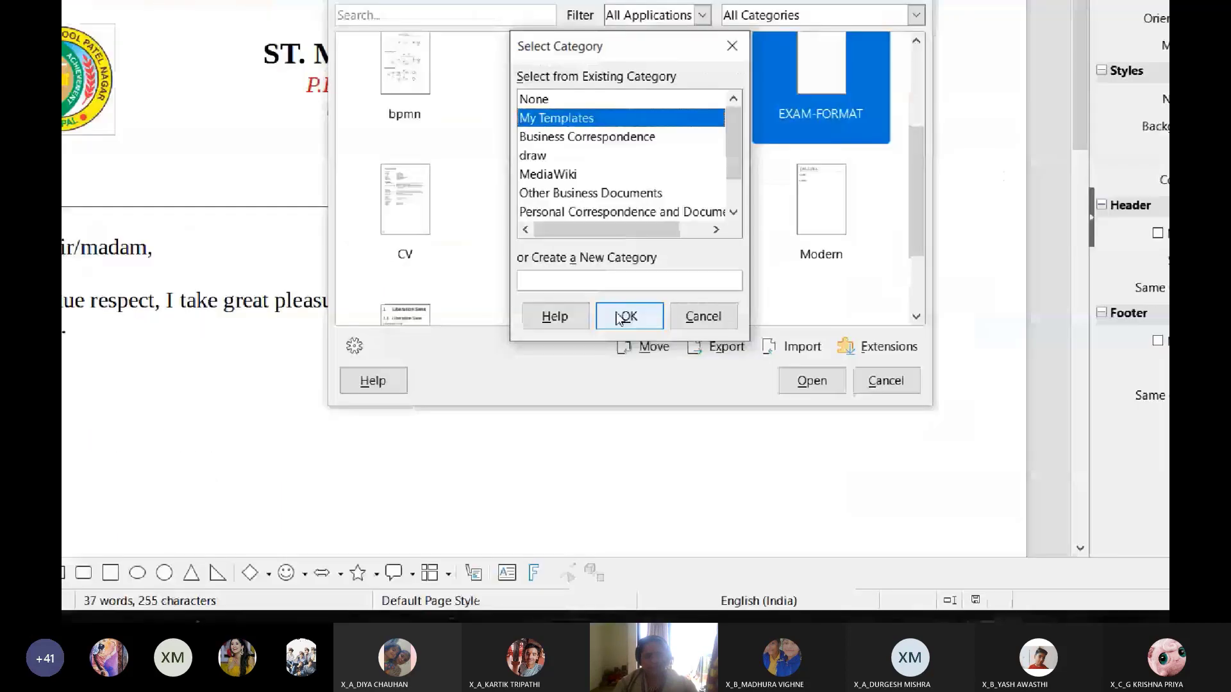
pyautogui.click(619, 316)
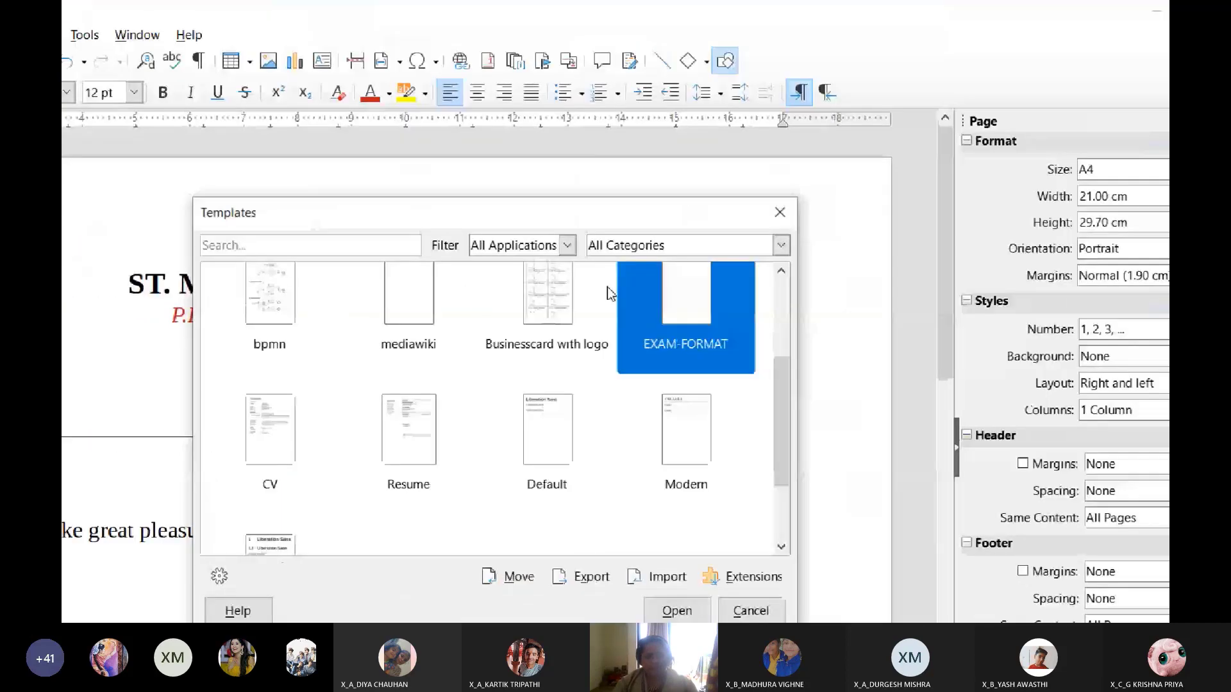
# Filter the templates by My Templates and create a new document from EXAM-FORMAT.
pyautogui.click(781, 245)
pyautogui.click(635, 277)
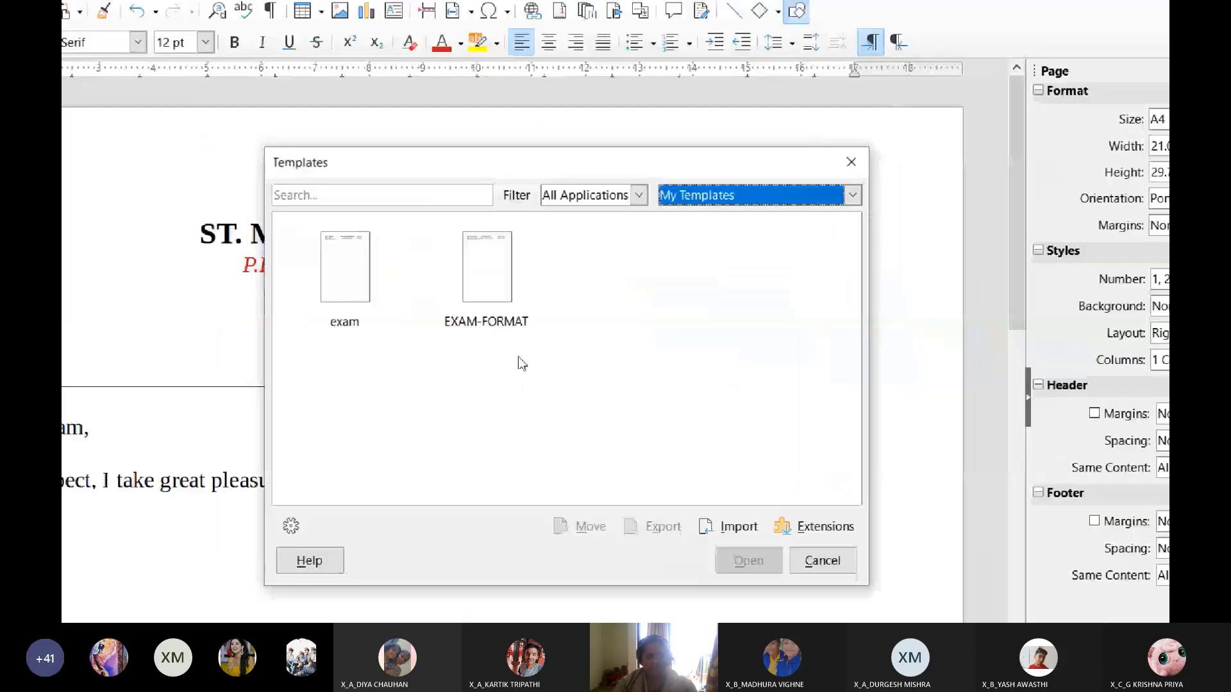
pyautogui.click(484, 279)
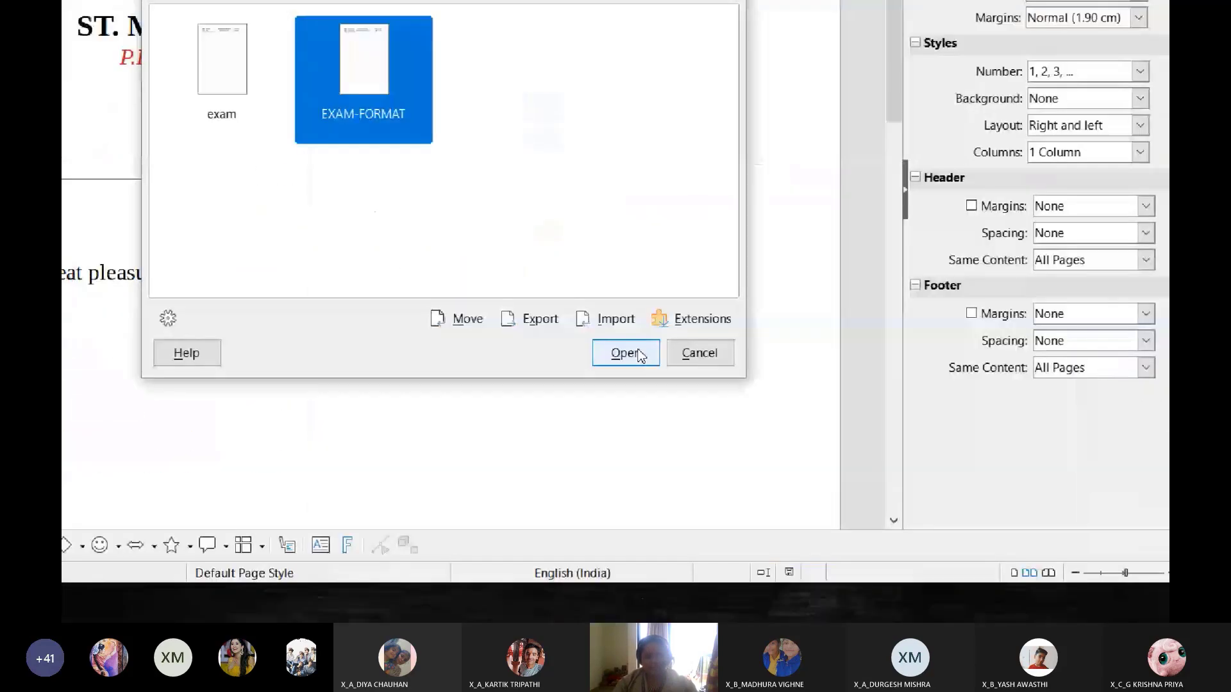
pyautogui.click(902, 483)
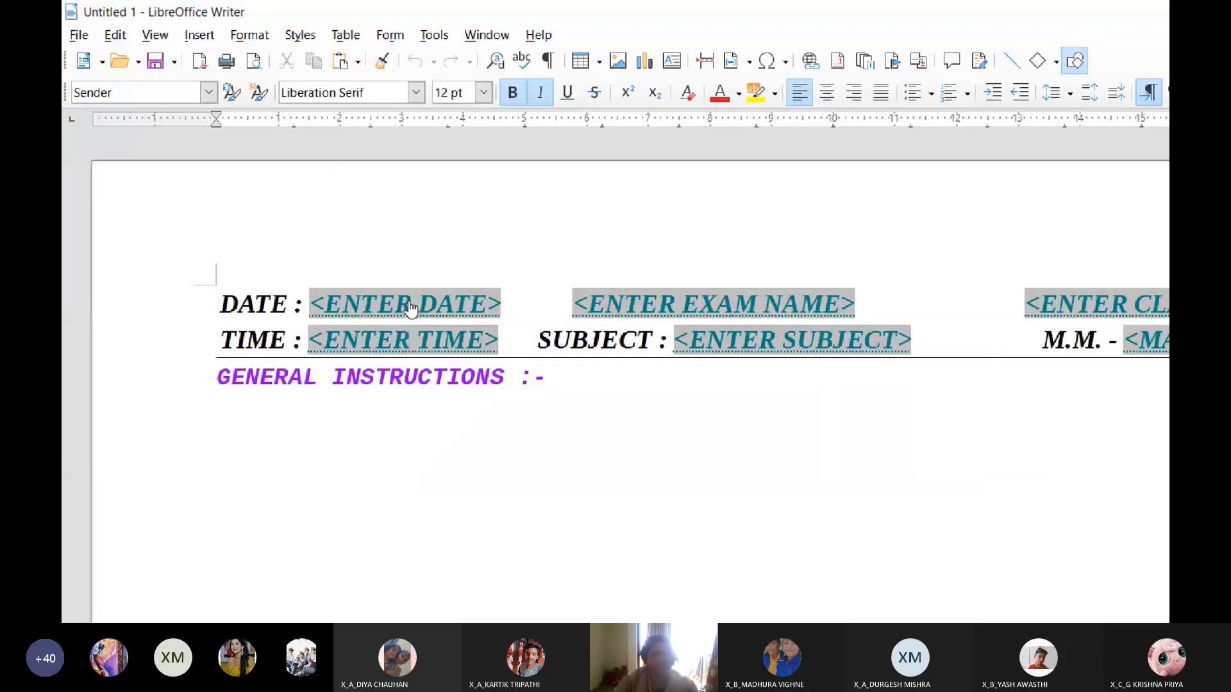
# Replace the date placeholder in the exam paper's heading with 17-06-2021.
pyautogui.click(410, 307)
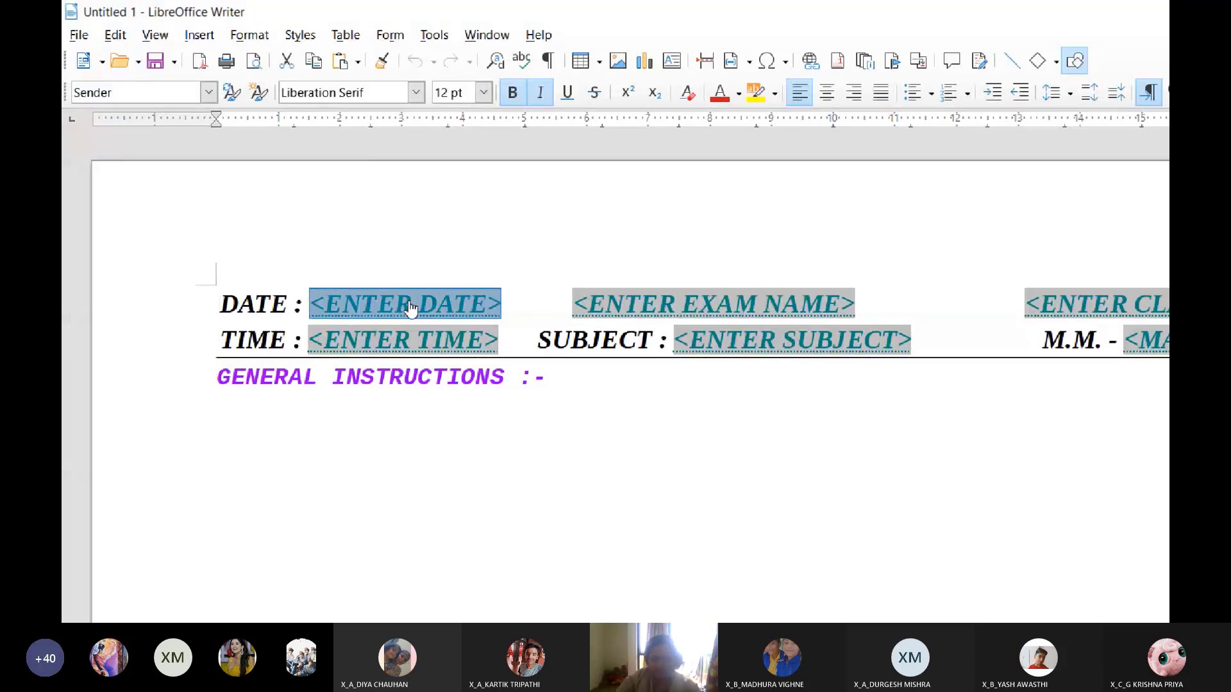
pyautogui.click(410, 308)
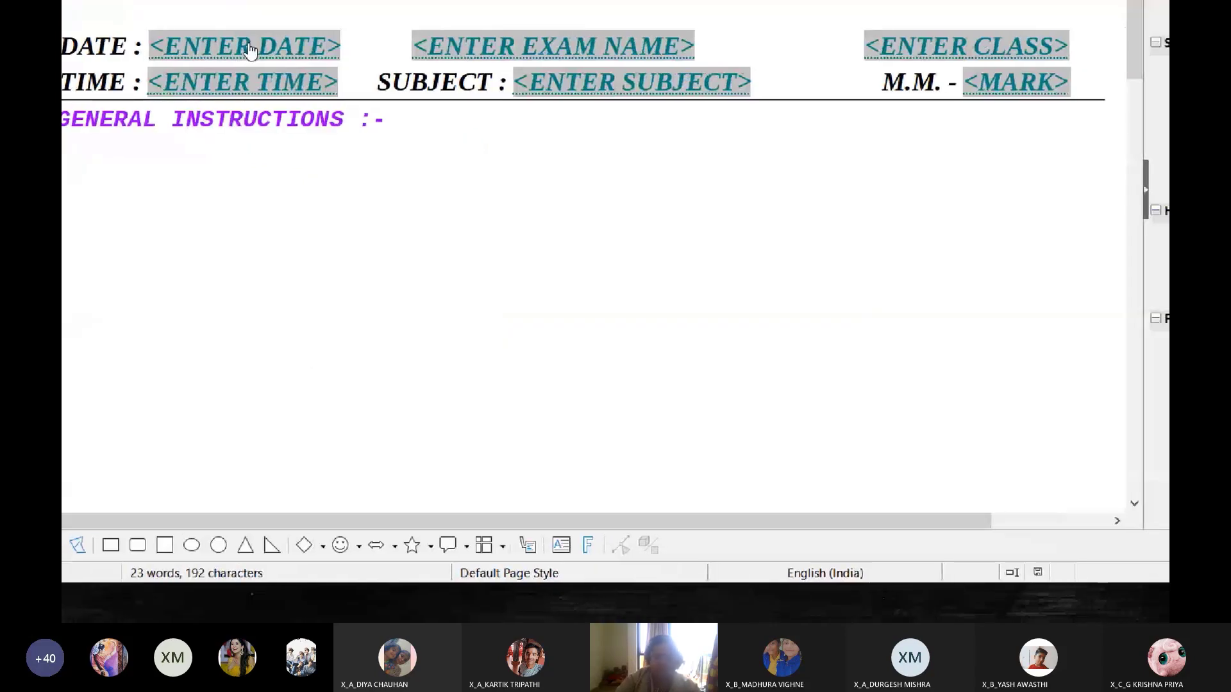
pyautogui.click(250, 50)
pyautogui.write('17-')
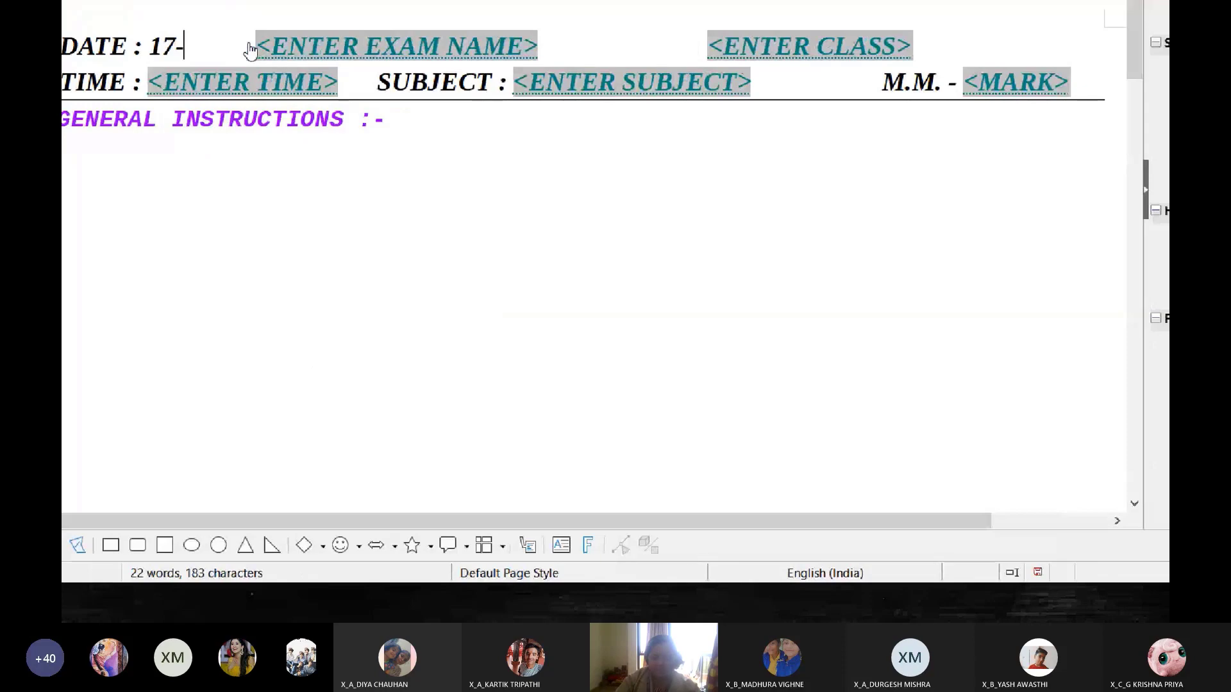
pyautogui.write('06-2021')
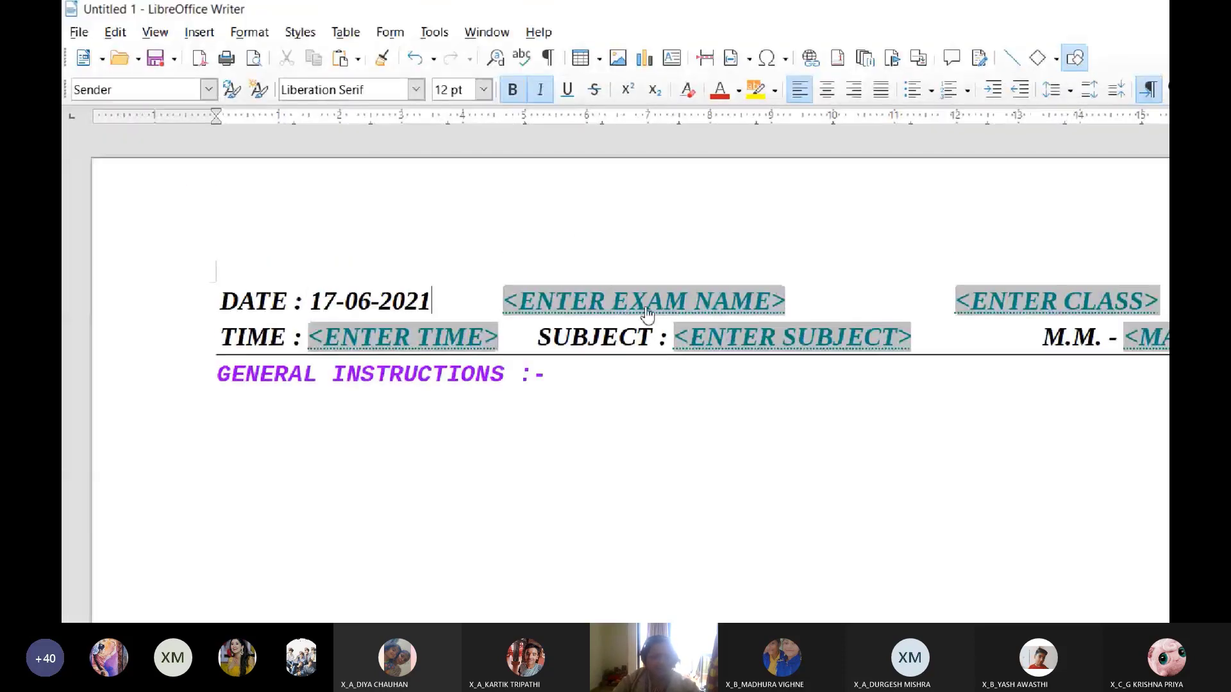
# Replace the exam name placeholder with FIRST UNIT TEST 2021-22.
pyautogui.click(544, 44)
pyautogui.write('FI')
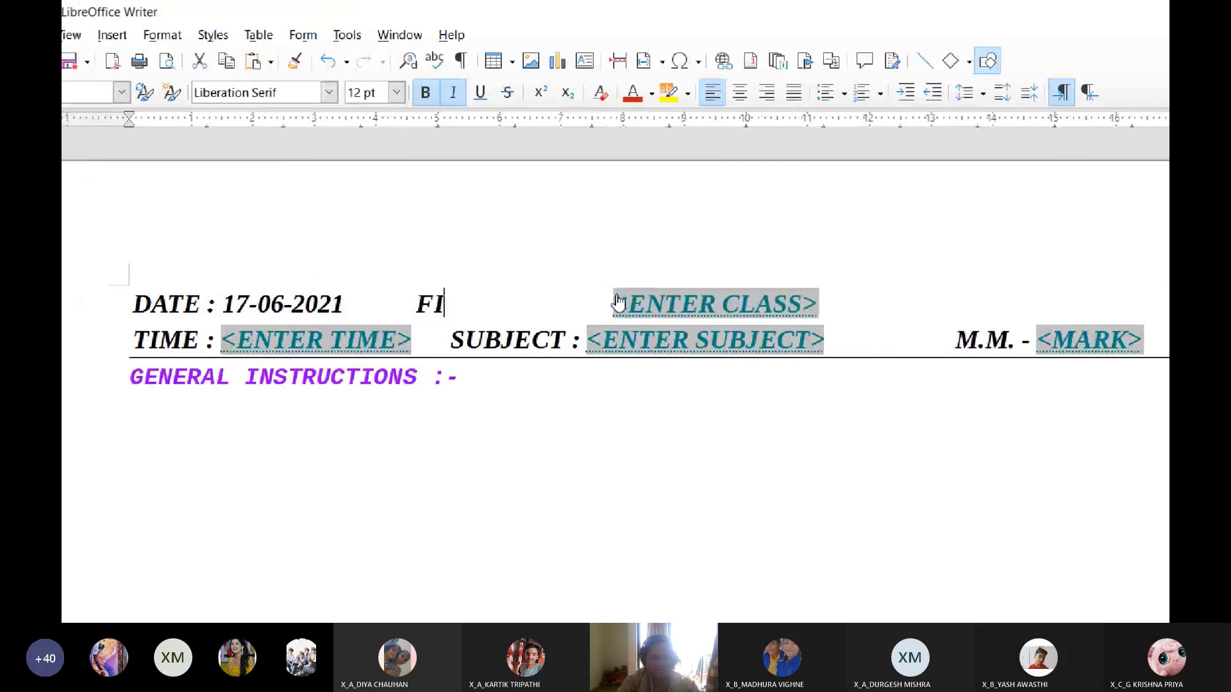
pyautogui.write('RST UNIT ')
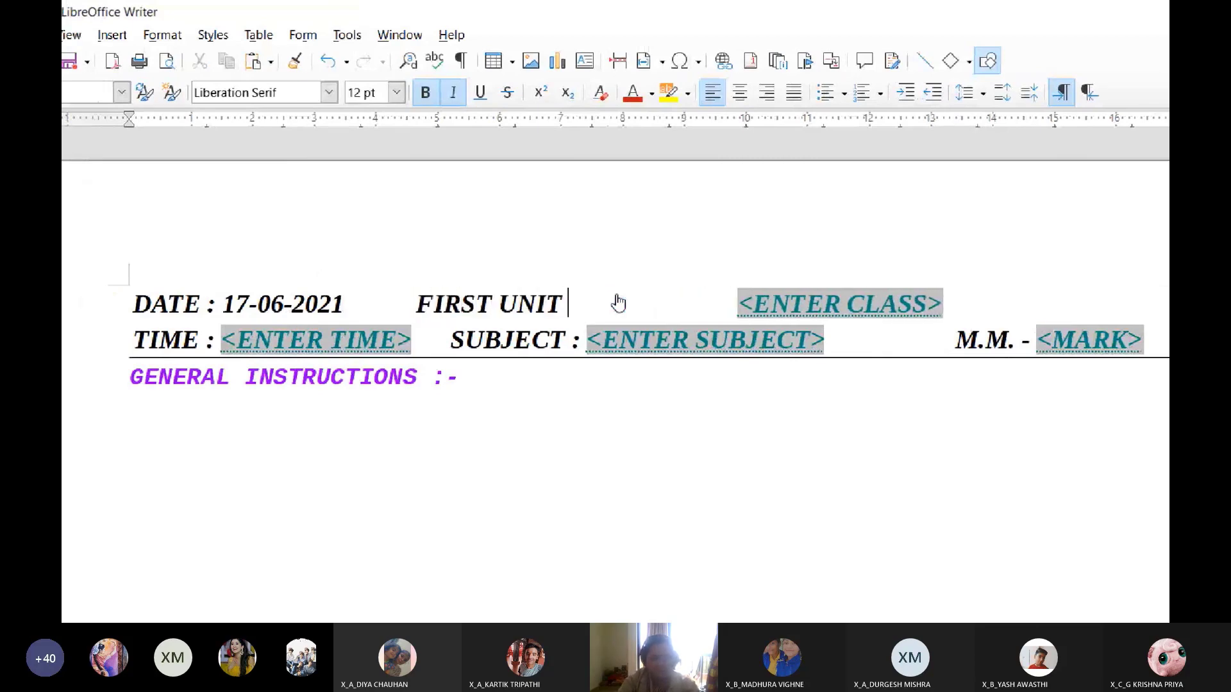
pyautogui.write('TEST 2021-22')
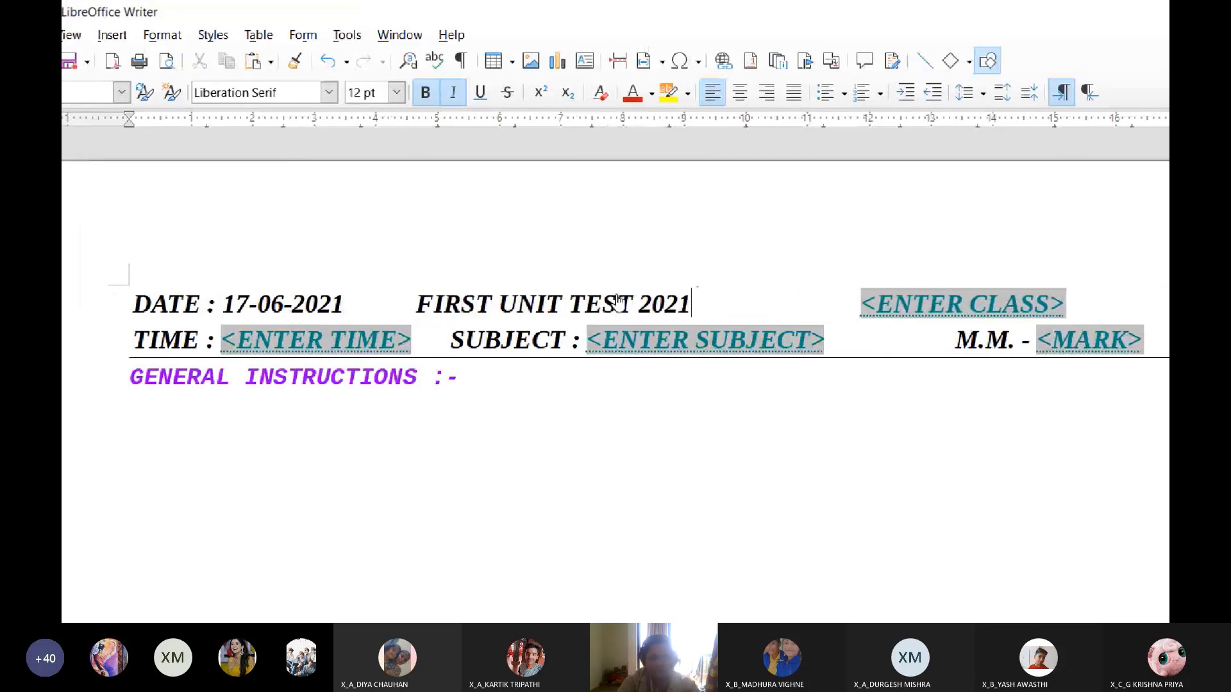